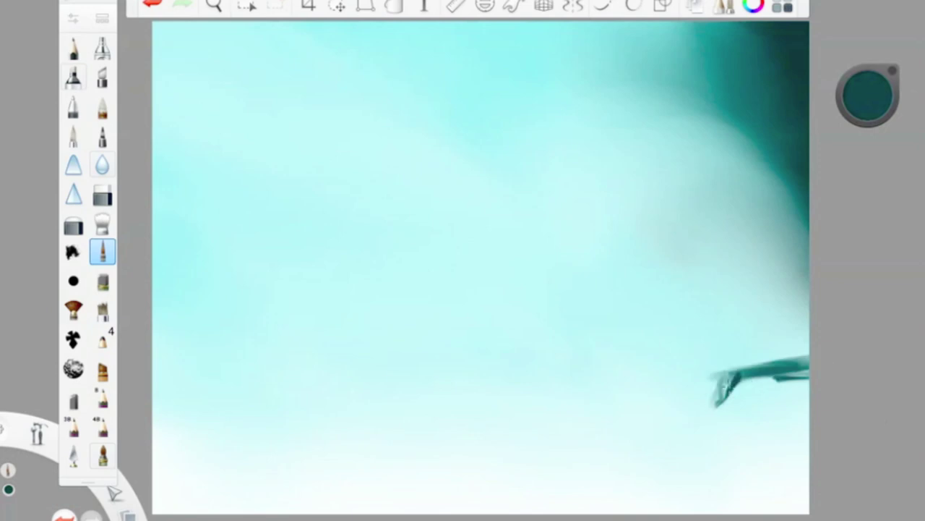
Step: Sketch the upper edge, side strokes and first vertical supports of a dark teal structure in the canvas's lower-right corner
{"action": "left_click_drag", "start_coordinate": [774, 373], "coordinate": [779, 463]}
{"action": "key", "text": "ctrl+z"}
{"action": "mouse_move", "coordinate": [767, 396]}
{"action": "left_mouse_down"}
{"action": "mouse_move", "coordinate": [784, 397]}
{"action": "mouse_move", "coordinate": [716, 408]}
{"action": "left_mouse_up"}
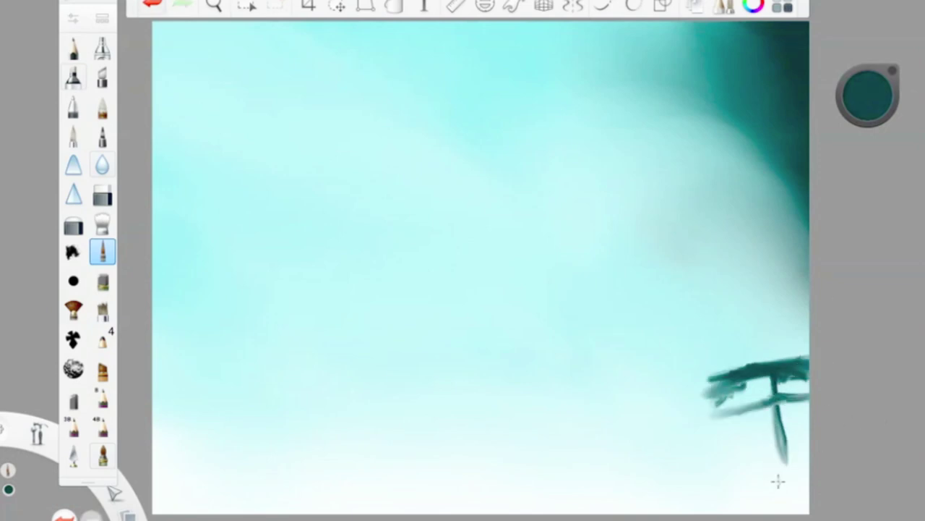
{"action": "left_click_drag", "start_coordinate": [777, 380], "coordinate": [779, 466]}
{"action": "left_click_drag", "start_coordinate": [777, 398], "coordinate": [785, 484]}
Step: Build up the corner structure with vertical strokes, a flat base along the canvas bottom and a short ledge on its left
{"action": "left_click", "coordinate": [101, 20]}
{"action": "left_click", "coordinate": [100, 21]}
{"action": "left_click_drag", "start_coordinate": [752, 372], "coordinate": [755, 491]}
{"action": "left_click_drag", "start_coordinate": [795, 365], "coordinate": [796, 491]}
{"action": "mouse_move", "coordinate": [766, 420]}
{"action": "left_mouse_down"}
{"action": "mouse_move", "coordinate": [761, 506]}
{"action": "mouse_move", "coordinate": [679, 509]}
{"action": "left_mouse_up"}
{"action": "left_click_drag", "start_coordinate": [792, 499], "coordinate": [701, 511]}
{"action": "left_click_drag", "start_coordinate": [752, 384], "coordinate": [694, 463]}
{"action": "left_click_drag", "start_coordinate": [745, 382], "coordinate": [730, 438]}
{"action": "left_click_drag", "start_coordinate": [752, 506], "coordinate": [655, 508]}
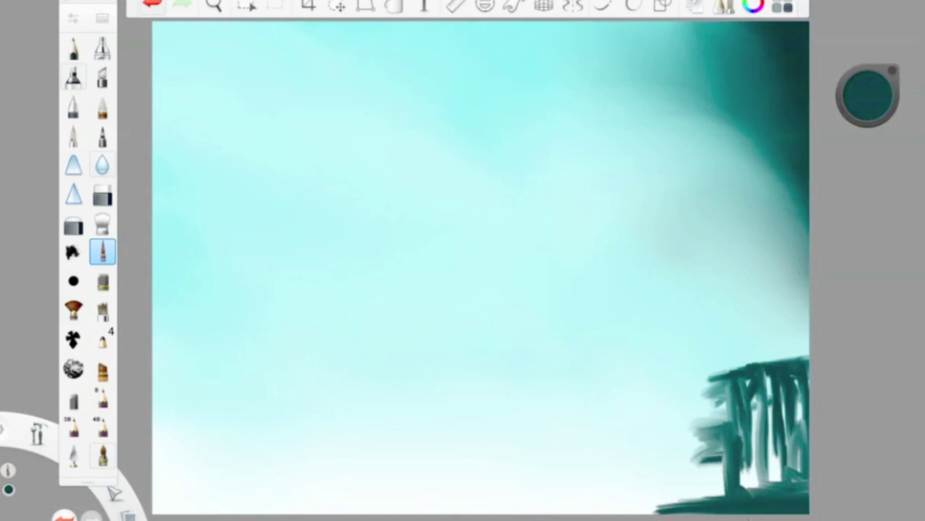
{"action": "left_click_drag", "start_coordinate": [674, 427], "coordinate": [734, 425]}
{"action": "left_click_drag", "start_coordinate": [729, 421], "coordinate": [732, 498]}
Step: Draw the outer edge of a tall front leg from near the top of the canvas down through its middle
{"action": "left_click", "coordinate": [74, 17]}
{"action": "left_click", "coordinate": [73, 18]}
{"action": "mouse_move", "coordinate": [391, 53]}
{"action": "left_mouse_down"}
{"action": "mouse_move", "coordinate": [356, 122]}
{"action": "mouse_move", "coordinate": [351, 177]}
{"action": "left_mouse_up"}
{"action": "left_click_drag", "start_coordinate": [376, 80], "coordinate": [346, 186]}
{"action": "left_click_drag", "start_coordinate": [358, 115], "coordinate": [337, 250]}
{"action": "left_click_drag", "start_coordinate": [344, 206], "coordinate": [318, 353]}
{"action": "left_click_drag", "start_coordinate": [331, 297], "coordinate": [313, 396]}
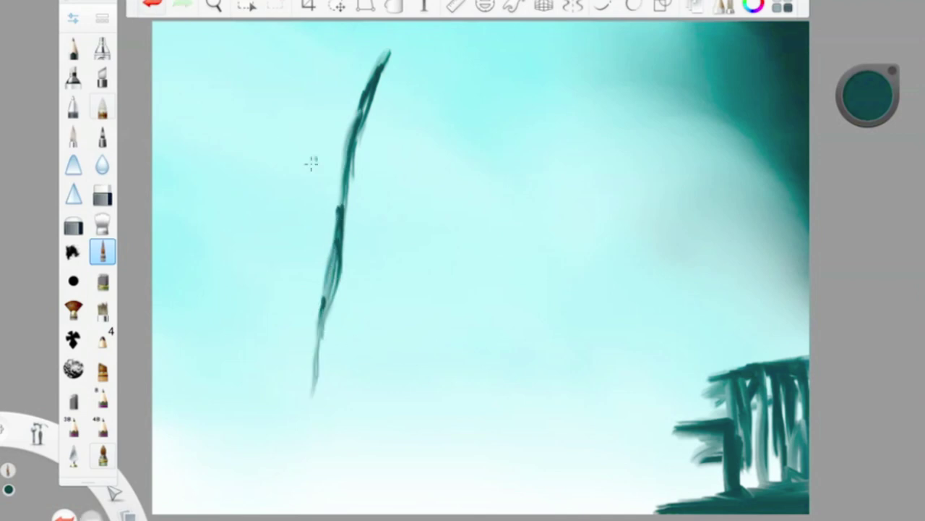
Step: Draw the front leg's inner edge and a short segment descending from its peak on the right
{"action": "left_click_drag", "start_coordinate": [387, 54], "coordinate": [423, 133]}
{"action": "left_click_drag", "start_coordinate": [397, 83], "coordinate": [427, 184]}
{"action": "left_click_drag", "start_coordinate": [389, 52], "coordinate": [350, 180]}
{"action": "left_click_drag", "start_coordinate": [376, 99], "coordinate": [356, 228]}
{"action": "left_click_drag", "start_coordinate": [373, 151], "coordinate": [349, 255]}
{"action": "left_click_drag", "start_coordinate": [362, 222], "coordinate": [326, 418]}
{"action": "left_click_drag", "start_coordinate": [390, 55], "coordinate": [418, 152]}
{"action": "left_click_drag", "start_coordinate": [406, 99], "coordinate": [425, 183]}
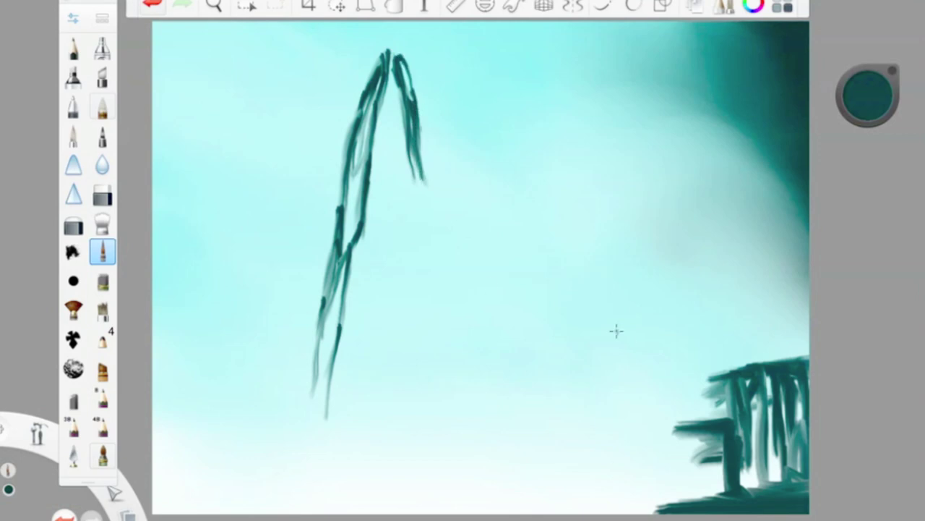
Step: Outline the bent far-left leg reaching down to the canvas edge and add short joining strokes beside the front leg
{"action": "mouse_move", "coordinate": [372, 153]}
{"action": "left_mouse_down"}
{"action": "mouse_move", "coordinate": [402, 179]}
{"action": "mouse_move", "coordinate": [404, 195]}
{"action": "left_mouse_up"}
{"action": "key", "text": "ctrl+z"}
{"action": "mouse_move", "coordinate": [335, 136]}
{"action": "left_mouse_down"}
{"action": "mouse_move", "coordinate": [165, 272]}
{"action": "mouse_move", "coordinate": [154, 393]}
{"action": "left_mouse_up"}
{"action": "mouse_move", "coordinate": [177, 287]}
{"action": "left_mouse_down"}
{"action": "mouse_move", "coordinate": [142, 405]}
{"action": "mouse_move", "coordinate": [258, 230]}
{"action": "mouse_move", "coordinate": [179, 297]}
{"action": "mouse_move", "coordinate": [289, 249]}
{"action": "mouse_move", "coordinate": [351, 153]}
{"action": "left_mouse_up"}
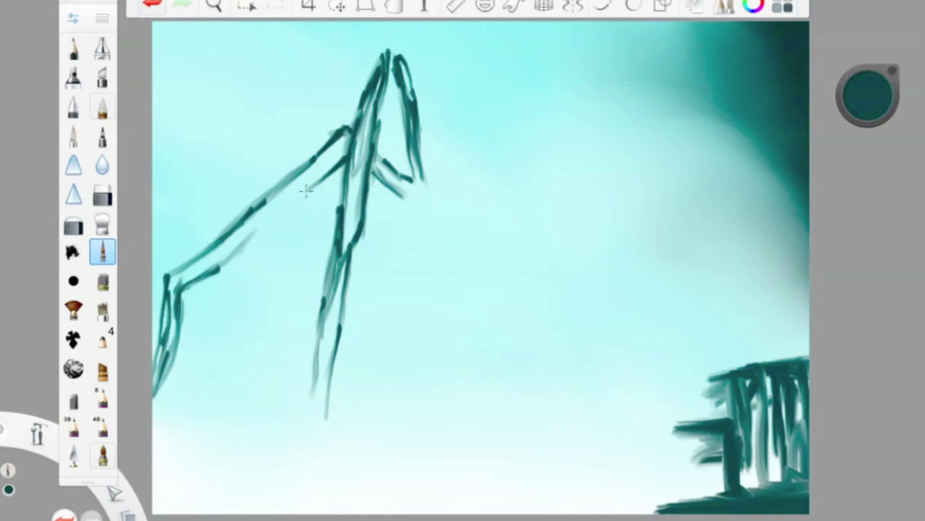
{"action": "left_click_drag", "start_coordinate": [318, 181], "coordinate": [243, 244]}
Step: Outline the creature's pointed body between the legs, with a peaked top and a notched right side
{"action": "mouse_move", "coordinate": [418, 151]}
{"action": "left_mouse_down"}
{"action": "mouse_move", "coordinate": [424, 182]}
{"action": "mouse_move", "coordinate": [390, 190]}
{"action": "left_mouse_up"}
{"action": "mouse_move", "coordinate": [425, 116]}
{"action": "left_mouse_down"}
{"action": "mouse_move", "coordinate": [456, 52]}
{"action": "mouse_move", "coordinate": [430, 170]}
{"action": "left_mouse_up"}
{"action": "mouse_move", "coordinate": [457, 49]}
{"action": "left_mouse_down"}
{"action": "mouse_move", "coordinate": [500, 92]}
{"action": "mouse_move", "coordinate": [493, 157]}
{"action": "left_mouse_up"}
{"action": "left_click_drag", "start_coordinate": [478, 87], "coordinate": [495, 164]}
{"action": "mouse_move", "coordinate": [503, 109]}
{"action": "left_mouse_down"}
{"action": "mouse_move", "coordinate": [528, 149]}
{"action": "mouse_move", "coordinate": [546, 150]}
{"action": "mouse_move", "coordinate": [517, 191]}
{"action": "left_mouse_up"}
Step: Outline the rear right leg down to the canvas edge and draw the curved underside of the body
{"action": "mouse_move", "coordinate": [526, 150]}
{"action": "left_mouse_down"}
{"action": "mouse_move", "coordinate": [567, 64]}
{"action": "mouse_move", "coordinate": [580, 104]}
{"action": "mouse_move", "coordinate": [568, 54]}
{"action": "mouse_move", "coordinate": [621, 126]}
{"action": "mouse_move", "coordinate": [732, 214]}
{"action": "left_mouse_up"}
{"action": "left_click_drag", "start_coordinate": [699, 185], "coordinate": [798, 307]}
{"action": "mouse_move", "coordinate": [531, 184]}
{"action": "left_mouse_down"}
{"action": "mouse_move", "coordinate": [544, 90]}
{"action": "mouse_move", "coordinate": [682, 188]}
{"action": "mouse_move", "coordinate": [708, 252]}
{"action": "mouse_move", "coordinate": [727, 253]}
{"action": "mouse_move", "coordinate": [773, 298]}
{"action": "left_mouse_up"}
{"action": "mouse_move", "coordinate": [535, 175]}
{"action": "left_mouse_down"}
{"action": "mouse_move", "coordinate": [498, 213]}
{"action": "mouse_move", "coordinate": [427, 204]}
{"action": "left_mouse_up"}
Step: Outline the middle right leg, extending sideways from the body and down to the corner structure
{"action": "mouse_move", "coordinate": [535, 181]}
{"action": "left_mouse_down"}
{"action": "mouse_move", "coordinate": [605, 193]}
{"action": "mouse_move", "coordinate": [665, 255]}
{"action": "left_mouse_up"}
{"action": "left_click_drag", "start_coordinate": [622, 194], "coordinate": [714, 316]}
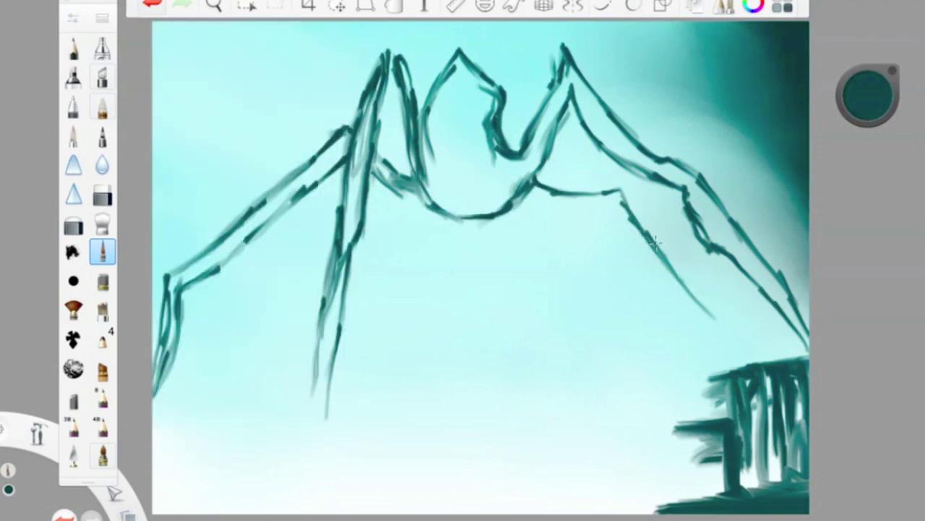
{"action": "left_click_drag", "start_coordinate": [672, 278], "coordinate": [751, 361]}
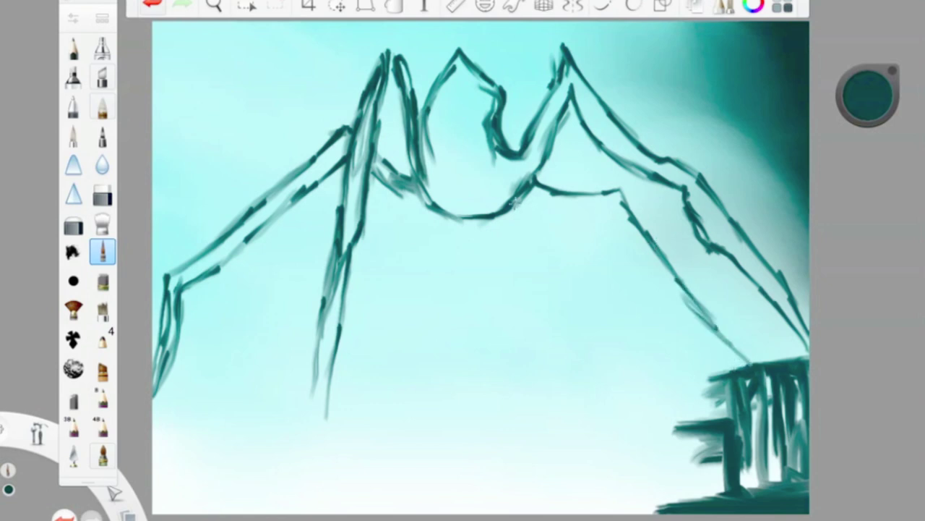
{"action": "mouse_move", "coordinate": [536, 232]}
{"action": "left_mouse_down"}
{"action": "mouse_move", "coordinate": [609, 216]}
{"action": "mouse_move", "coordinate": [701, 329]}
{"action": "left_mouse_up"}
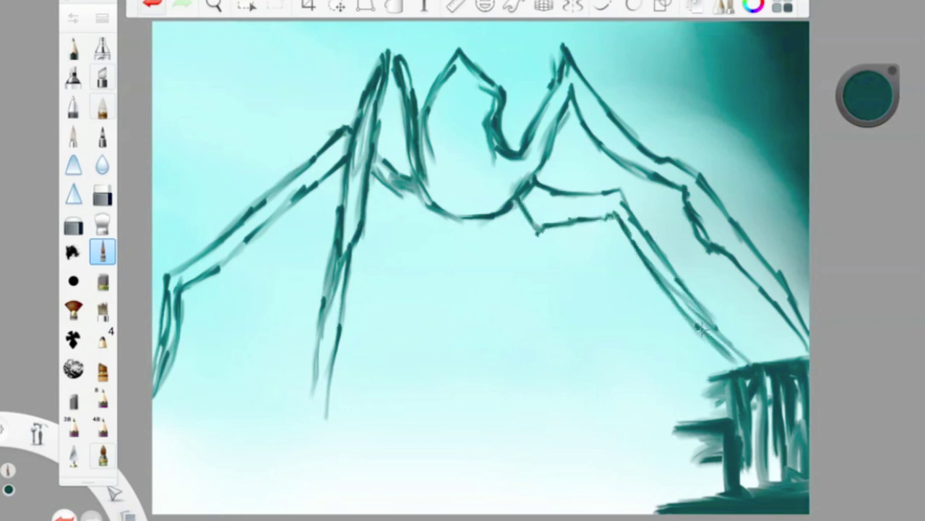
Step: Reshape the middle right leg's upper edge into a dipping curve and thicken the segment joining the front leg to the body
{"action": "left_click_drag", "start_coordinate": [867, 86], "coordinate": [619, 193]}
{"action": "left_click_drag", "start_coordinate": [618, 193], "coordinate": [540, 190]}
{"action": "left_click_drag", "start_coordinate": [866, 94], "coordinate": [867, 120]}
{"action": "left_click_drag", "start_coordinate": [620, 190], "coordinate": [555, 209]}
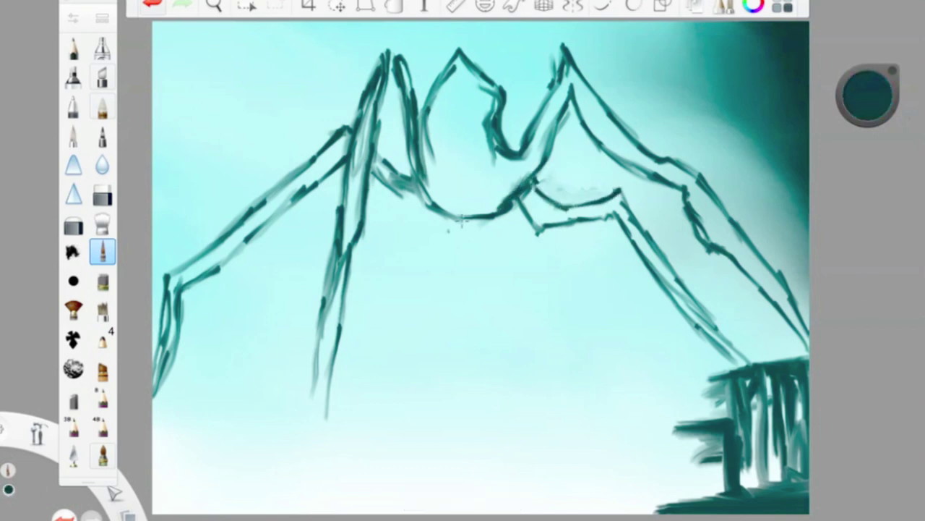
{"action": "left_click_drag", "start_coordinate": [403, 65], "coordinate": [429, 181]}
{"action": "mouse_move", "coordinate": [421, 148]}
{"action": "left_mouse_down"}
{"action": "mouse_move", "coordinate": [437, 205]}
{"action": "mouse_move", "coordinate": [436, 194]}
{"action": "left_mouse_up"}
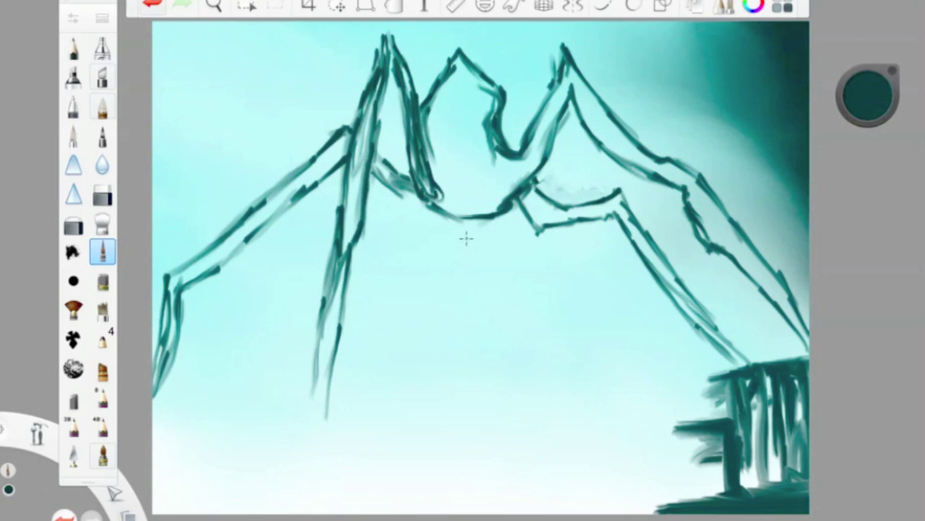
Step: Outline the inner right leg below the body and lengthen the tall front leg toward the ground
{"action": "left_click_drag", "start_coordinate": [545, 258], "coordinate": [631, 412]}
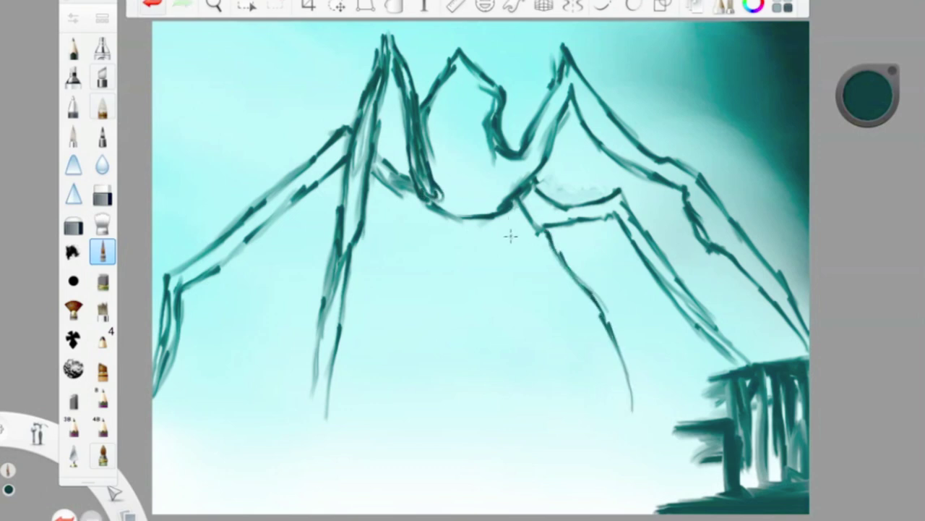
{"action": "left_click_drag", "start_coordinate": [512, 240], "coordinate": [557, 304]}
{"action": "left_click_drag", "start_coordinate": [550, 257], "coordinate": [604, 347]}
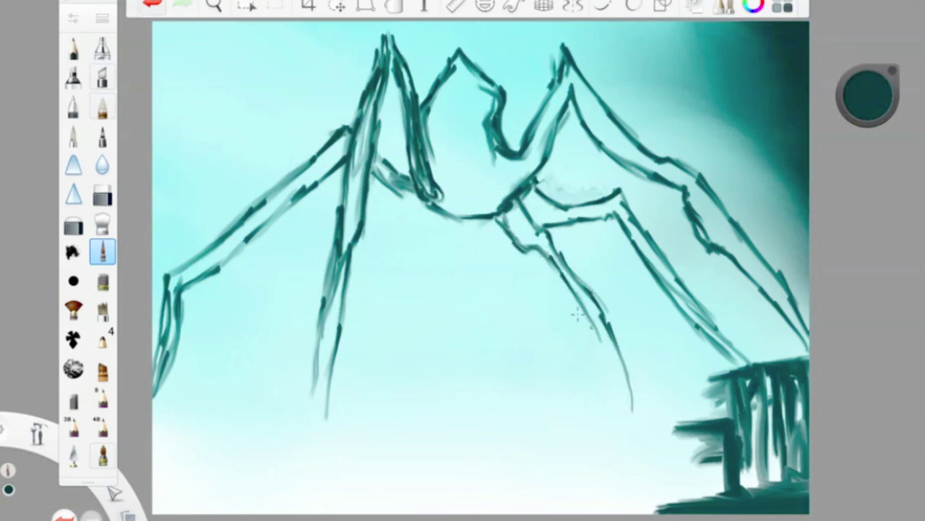
{"action": "left_click_drag", "start_coordinate": [574, 303], "coordinate": [642, 413]}
{"action": "left_click_drag", "start_coordinate": [350, 262], "coordinate": [318, 394]}
{"action": "left_click_drag", "start_coordinate": [325, 342], "coordinate": [315, 463]}
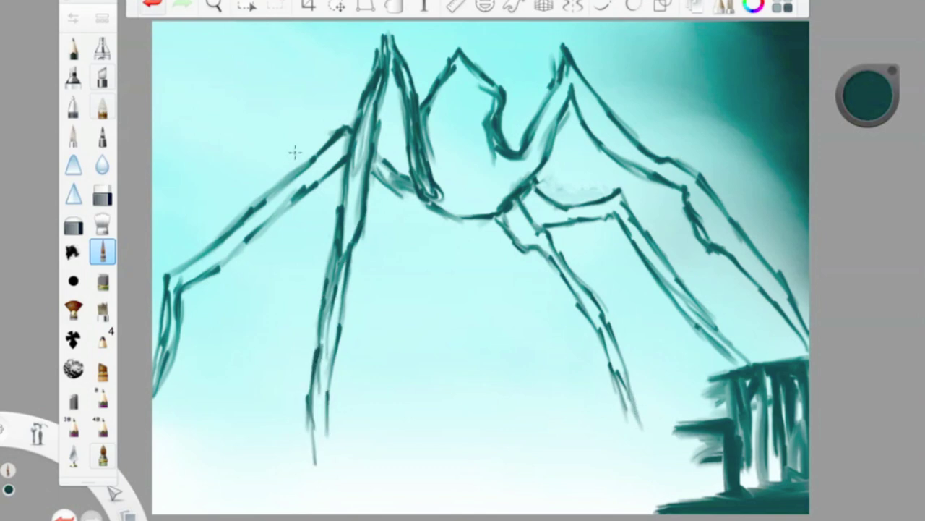
Step: Outline the inner left leg beneath the body, with a bent knee and a narrow foot
{"action": "mouse_move", "coordinate": [441, 192]}
{"action": "left_mouse_down"}
{"action": "mouse_move", "coordinate": [396, 217]}
{"action": "mouse_move", "coordinate": [381, 348]}
{"action": "left_mouse_up"}
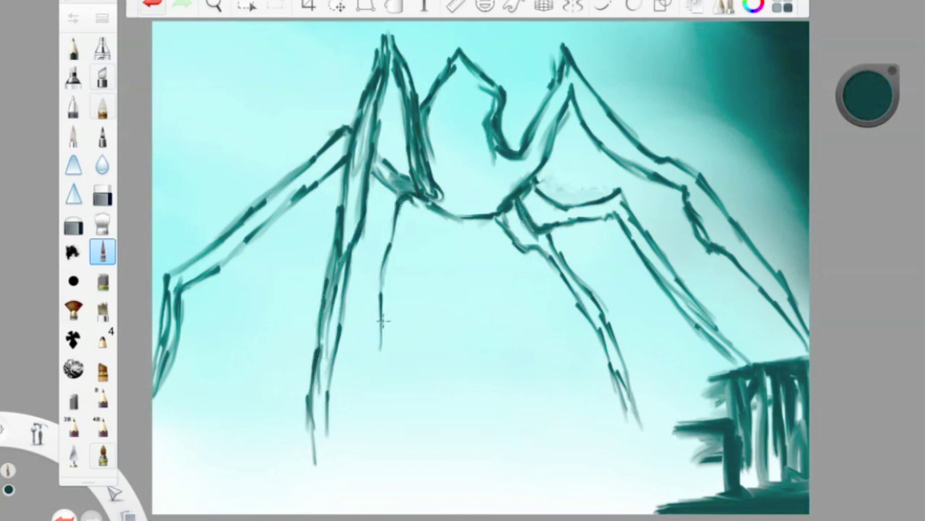
{"action": "key", "text": "ctrl+z"}
{"action": "left_click_drag", "start_coordinate": [383, 290], "coordinate": [354, 355]}
{"action": "left_click_drag", "start_coordinate": [358, 363], "coordinate": [359, 406]}
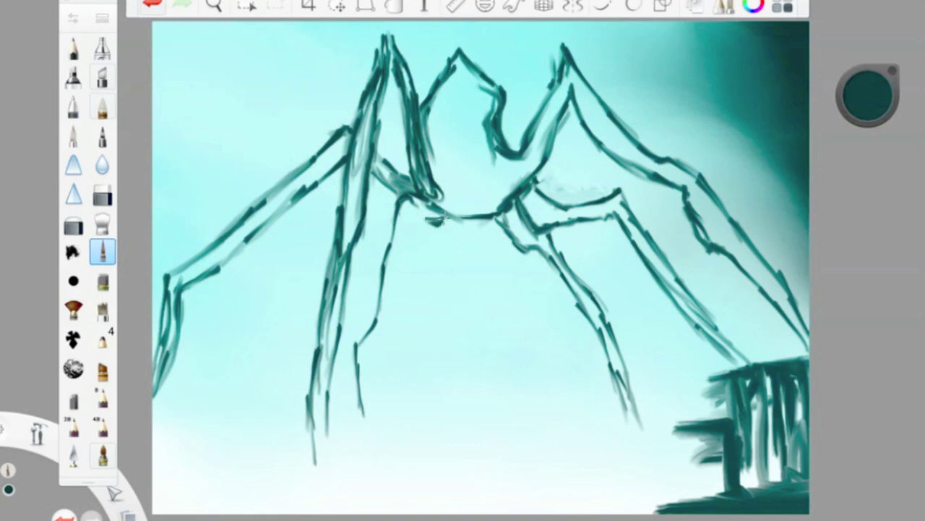
{"action": "left_click_drag", "start_coordinate": [409, 219], "coordinate": [383, 327]}
{"action": "left_click_drag", "start_coordinate": [372, 385], "coordinate": [367, 462]}
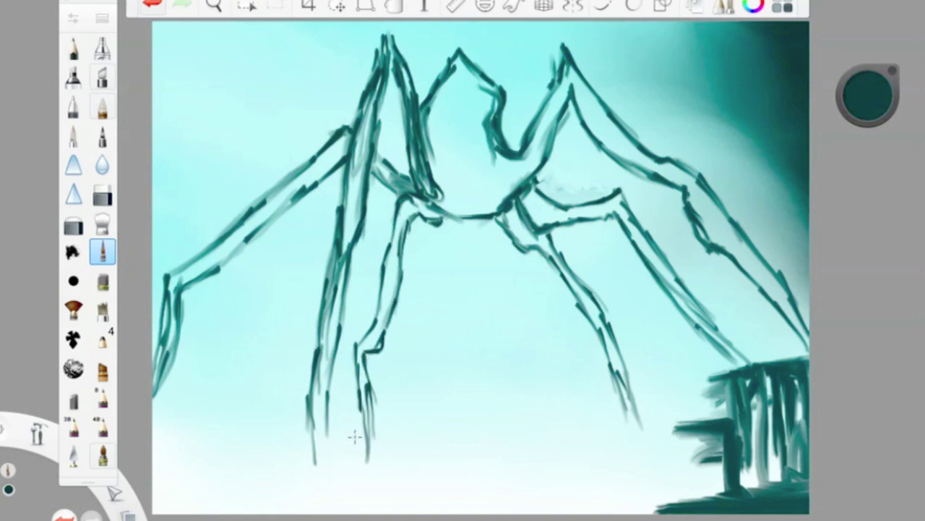
Step: Paint a cyan patch on the ground and fill the corner structure with grey and dark teal tones
{"action": "left_click_drag", "start_coordinate": [868, 94], "coordinate": [868, 73]}
{"action": "mouse_move", "coordinate": [434, 483]}
{"action": "left_mouse_down"}
{"action": "mouse_move", "coordinate": [563, 478]}
{"action": "mouse_move", "coordinate": [419, 494]}
{"action": "left_mouse_up"}
{"action": "left_click_drag", "start_coordinate": [867, 94], "coordinate": [868, 101]}
{"action": "mouse_move", "coordinate": [723, 426]}
{"action": "left_mouse_down"}
{"action": "mouse_move", "coordinate": [680, 478]}
{"action": "mouse_move", "coordinate": [705, 499]}
{"action": "left_mouse_up"}
{"action": "left_click_drag", "start_coordinate": [868, 94], "coordinate": [868, 112]}
{"action": "mouse_move", "coordinate": [726, 372]}
{"action": "left_mouse_down"}
{"action": "mouse_move", "coordinate": [738, 448]}
{"action": "mouse_move", "coordinate": [781, 485]}
{"action": "left_mouse_up"}
{"action": "left_click_drag", "start_coordinate": [752, 404], "coordinate": [748, 470]}
{"action": "left_click_drag", "start_coordinate": [712, 416], "coordinate": [715, 484]}
{"action": "left_click_drag", "start_coordinate": [868, 94], "coordinate": [867, 119]}
{"action": "left_click_drag", "start_coordinate": [755, 412], "coordinate": [745, 491]}
{"action": "left_click_drag", "start_coordinate": [720, 394], "coordinate": [770, 405]}
Step: Paint a block beside the cyan patch, with a light grey front face and a dark teal side face
{"action": "left_click_drag", "start_coordinate": [867, 108], "coordinate": [867, 83]}
{"action": "left_click_drag", "start_coordinate": [600, 438], "coordinate": [571, 499]}
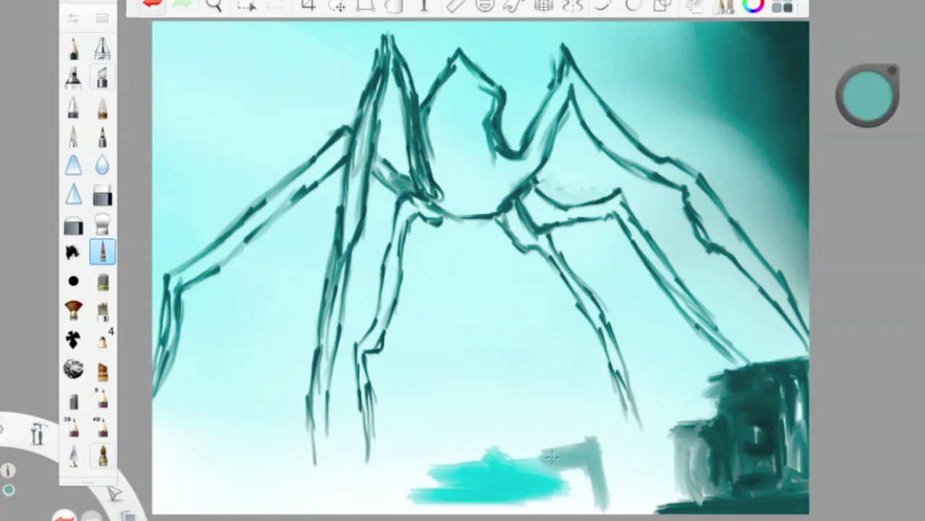
{"action": "left_click_drag", "start_coordinate": [550, 452], "coordinate": [554, 506]}
{"action": "left_click_drag", "start_coordinate": [579, 470], "coordinate": [592, 513]}
{"action": "left_click_drag", "start_coordinate": [867, 83], "coordinate": [868, 108]}
{"action": "mouse_move", "coordinate": [593, 441]}
{"action": "left_mouse_down"}
{"action": "mouse_move", "coordinate": [622, 510]}
{"action": "mouse_move", "coordinate": [640, 514]}
{"action": "left_mouse_up"}
{"action": "left_click_drag", "start_coordinate": [868, 108], "coordinate": [865, 86]}
{"action": "left_click_drag", "start_coordinate": [600, 444], "coordinate": [564, 516]}
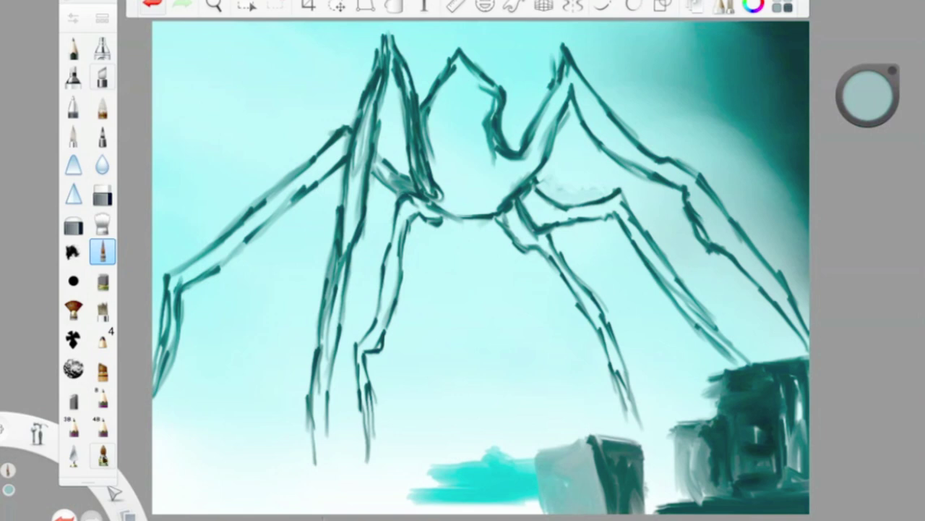
Step: Paint a near-black mound of ground across the canvas's lower-left corner
{"action": "left_click_drag", "start_coordinate": [867, 83], "coordinate": [868, 108]}
{"action": "left_click_drag", "start_coordinate": [350, 466], "coordinate": [267, 506]}
{"action": "left_click_drag", "start_coordinate": [380, 452], "coordinate": [156, 506]}
{"action": "left_click_drag", "start_coordinate": [344, 481], "coordinate": [408, 514]}
{"action": "left_click_drag", "start_coordinate": [390, 455], "coordinate": [318, 499]}
{"action": "left_click_drag", "start_coordinate": [275, 452], "coordinate": [152, 514]}
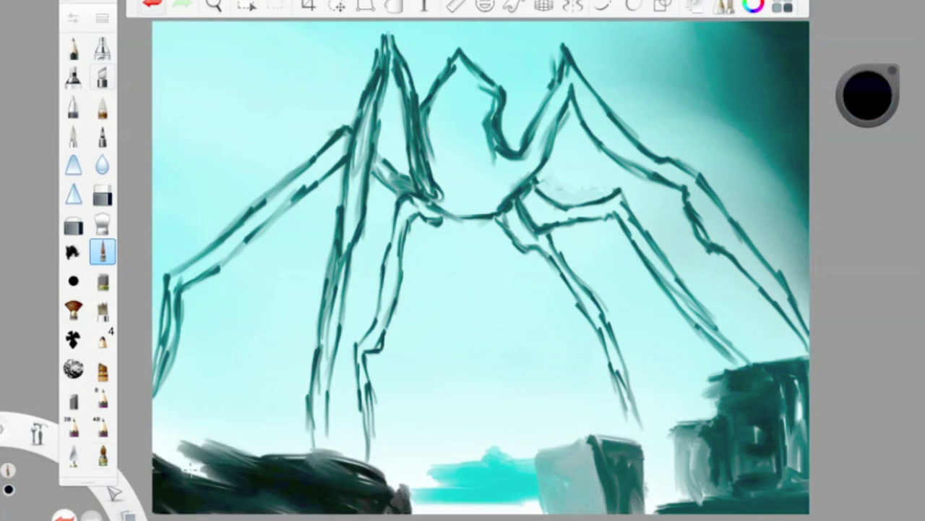
Step: Raise the dark ground at the left edge and extend it with teal strokes toward the grey block
{"action": "left_click_drag", "start_coordinate": [246, 434], "coordinate": [155, 470]}
{"action": "left_click_drag", "start_coordinate": [227, 452], "coordinate": [156, 491]}
{"action": "left_click_drag", "start_coordinate": [462, 505], "coordinate": [290, 510]}
{"action": "left_click_drag", "start_coordinate": [868, 109], "coordinate": [867, 83]}
{"action": "mouse_move", "coordinate": [401, 499]}
{"action": "left_mouse_down"}
{"action": "mouse_move", "coordinate": [538, 506]}
{"action": "mouse_move", "coordinate": [361, 498]}
{"action": "left_mouse_up"}
Step: Fill the upper part of the tall front leg with medium teal
{"action": "left_click", "coordinate": [870, 101]}
{"action": "left_click_drag", "start_coordinate": [383, 45], "coordinate": [361, 195]}
{"action": "left_click_drag", "start_coordinate": [369, 105], "coordinate": [343, 253]}
{"action": "left_click_drag", "start_coordinate": [383, 37], "coordinate": [360, 260]}
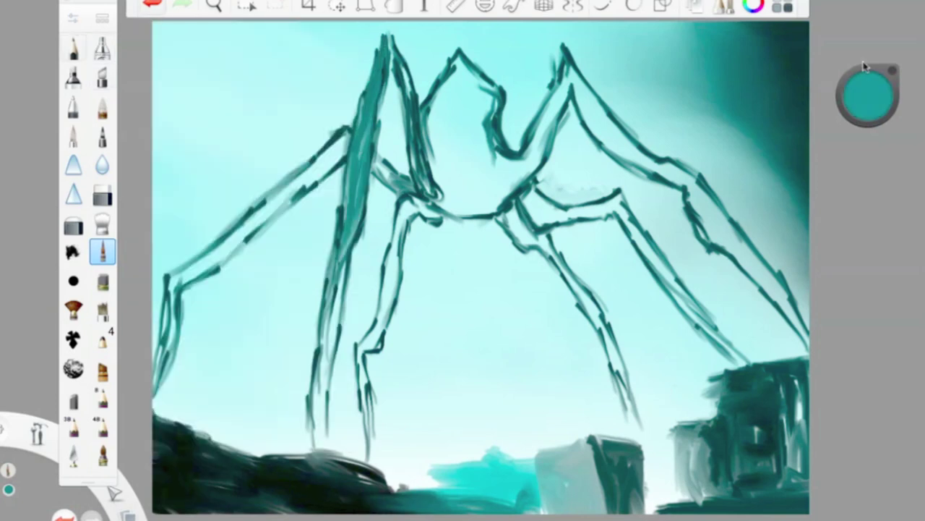
Step: Paint the whole front leg green down to the ground and shade its lower part with dark green
{"action": "left_click_drag", "start_coordinate": [866, 66], "coordinate": [867, 105]}
{"action": "left_click_drag", "start_coordinate": [370, 133], "coordinate": [358, 206]}
{"action": "left_click_drag", "start_coordinate": [373, 108], "coordinate": [318, 437]}
{"action": "left_click_drag", "start_coordinate": [347, 254], "coordinate": [310, 444]}
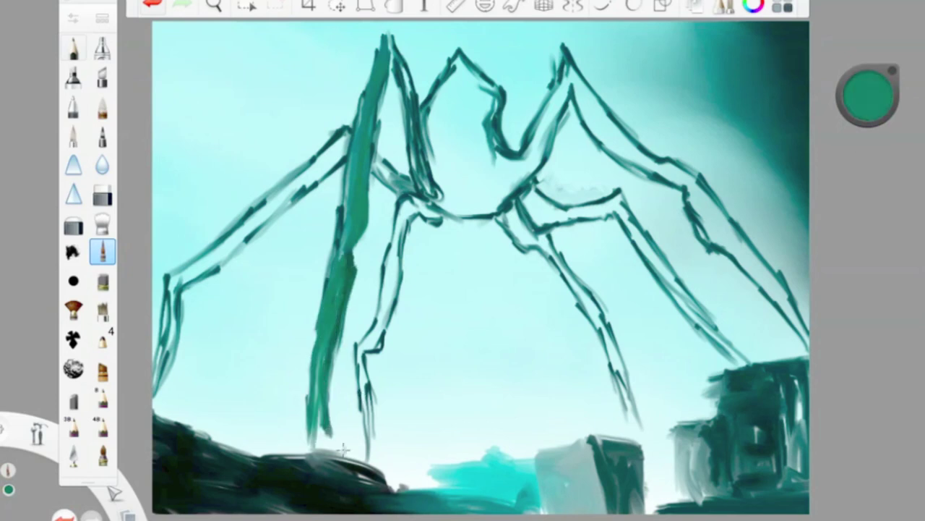
{"action": "left_click_drag", "start_coordinate": [336, 333], "coordinate": [313, 447]}
{"action": "left_click_drag", "start_coordinate": [343, 296], "coordinate": [318, 452]}
Step: Fill the segment joining the front leg to the body with green and start the far-left leg in bright green
{"action": "left_click_drag", "start_coordinate": [868, 102], "coordinate": [868, 85]}
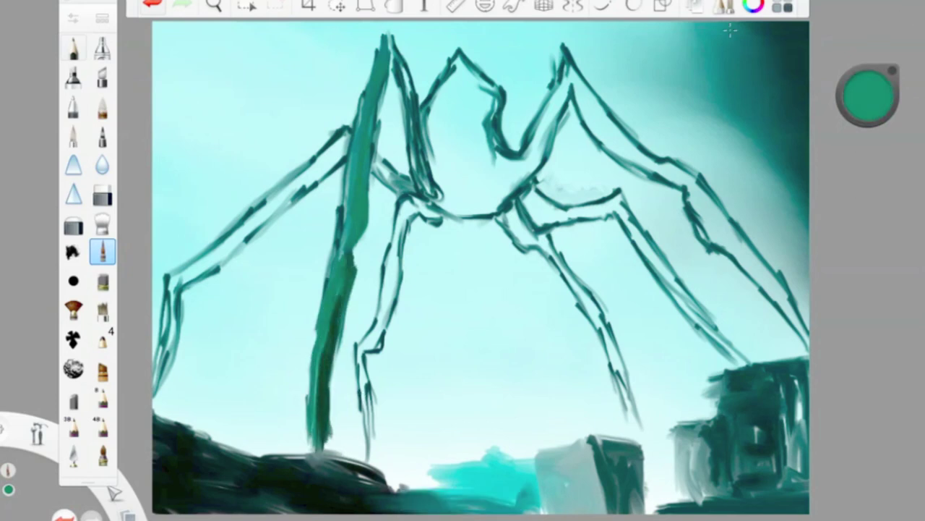
{"action": "left_click_drag", "start_coordinate": [395, 57], "coordinate": [434, 192]}
{"action": "left_click_drag", "start_coordinate": [867, 94], "coordinate": [868, 83]}
{"action": "left_click_drag", "start_coordinate": [340, 141], "coordinate": [195, 275]}
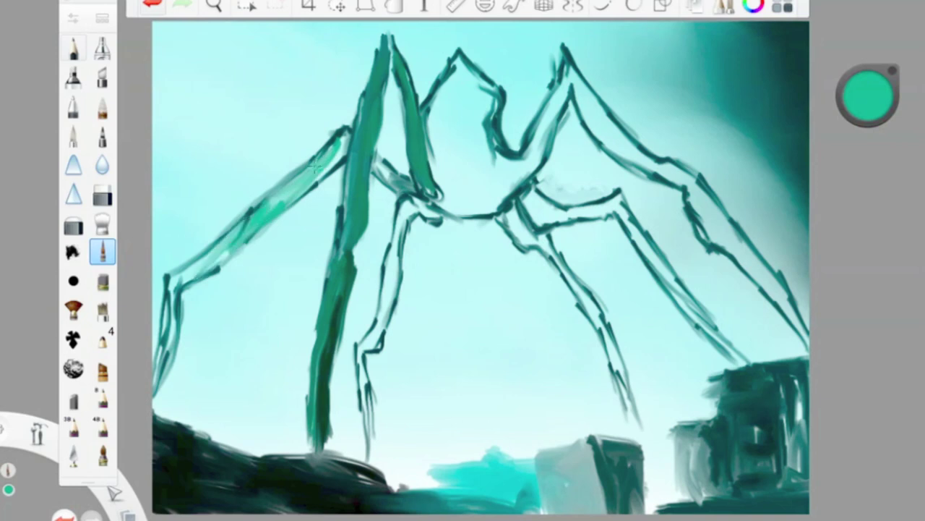
Step: Add bright green highlights to the front leg and its joining segment, and shade the segment with dark green
{"action": "left_click_drag", "start_coordinate": [355, 156], "coordinate": [344, 261]}
{"action": "left_click_drag", "start_coordinate": [390, 36], "coordinate": [435, 185]}
{"action": "left_click_drag", "start_coordinate": [868, 94], "coordinate": [853, 214]}
{"action": "left_click_drag", "start_coordinate": [404, 86], "coordinate": [428, 189]}
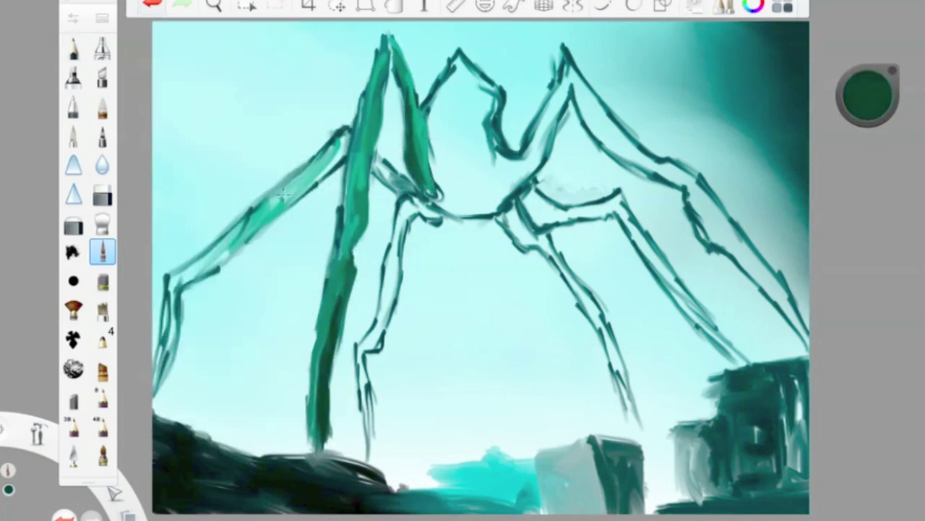
Step: Lighten the front leg's lower part down to the ground and add dark green shading along its upper part
{"action": "left_click_drag", "start_coordinate": [867, 94], "coordinate": [868, 83]}
{"action": "left_click_drag", "start_coordinate": [333, 312], "coordinate": [307, 460]}
{"action": "left_click_drag", "start_coordinate": [867, 94], "coordinate": [868, 104]}
{"action": "left_click_drag", "start_coordinate": [355, 254], "coordinate": [373, 139]}
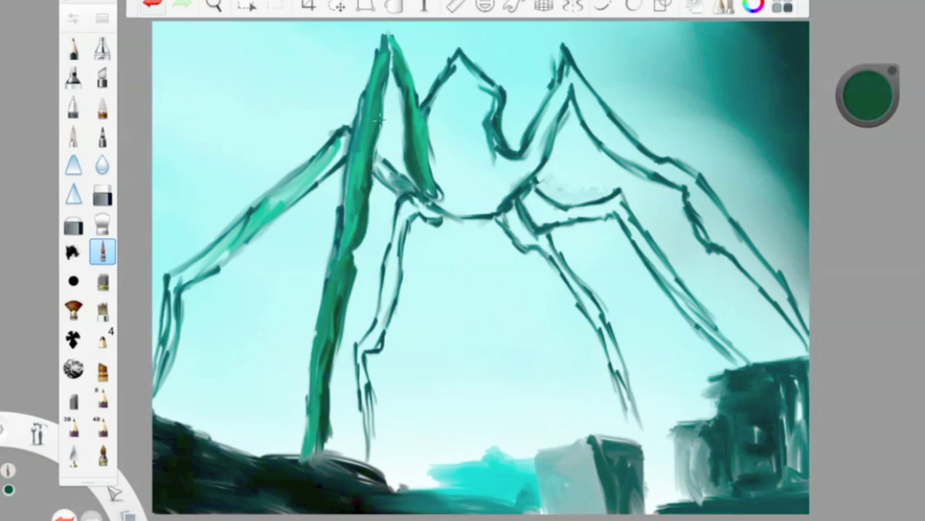
{"action": "left_click_drag", "start_coordinate": [350, 209], "coordinate": [370, 77]}
{"action": "left_click_drag", "start_coordinate": [362, 148], "coordinate": [379, 53]}
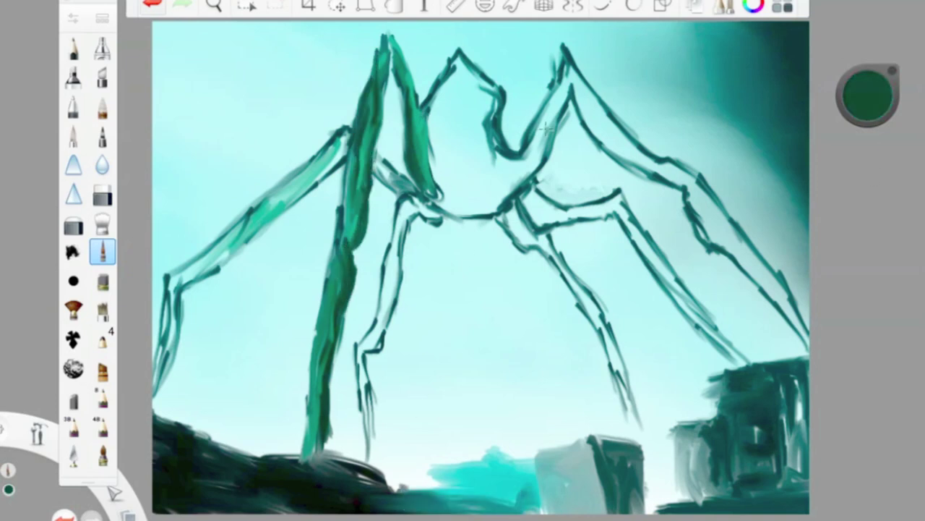
Step: Fill the far-left leg's upper segment with medium green and add lighter strokes to the front leg's lower part
{"action": "left_click_drag", "start_coordinate": [868, 94], "coordinate": [867, 83]}
{"action": "left_click_drag", "start_coordinate": [174, 278], "coordinate": [285, 197]}
{"action": "left_click_drag", "start_coordinate": [347, 134], "coordinate": [231, 253]}
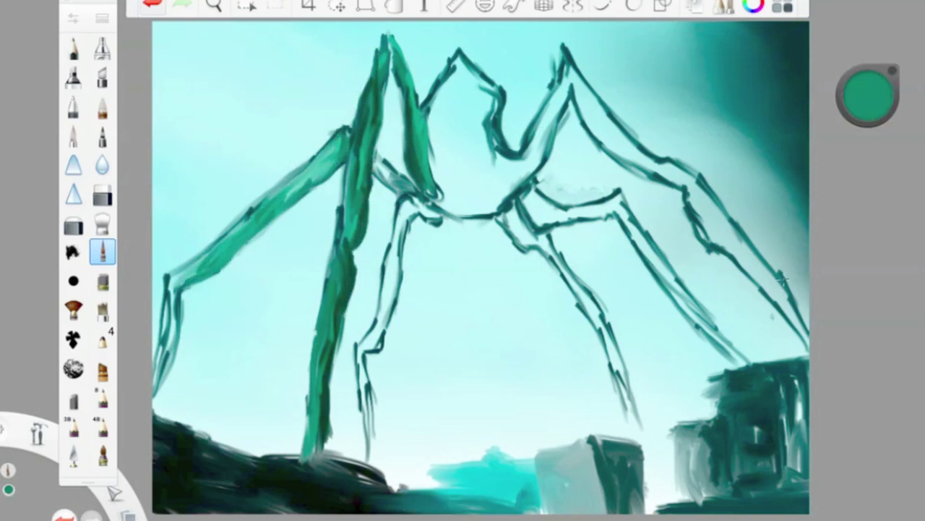
{"action": "left_click_drag", "start_coordinate": [867, 94], "coordinate": [868, 83]}
{"action": "left_click_drag", "start_coordinate": [322, 358], "coordinate": [321, 448]}
Step: Fill the far-left leg's lower segment with dark green and lighter green strokes
{"action": "left_click_drag", "start_coordinate": [868, 94], "coordinate": [868, 104]}
{"action": "left_click_drag", "start_coordinate": [166, 286], "coordinate": [153, 398]}
{"action": "left_click_drag", "start_coordinate": [867, 94], "coordinate": [868, 83]}
{"action": "mouse_move", "coordinate": [174, 289]}
{"action": "left_mouse_down"}
{"action": "mouse_move", "coordinate": [155, 394]}
{"action": "mouse_move", "coordinate": [163, 373]}
{"action": "left_mouse_up"}
{"action": "left_click_drag", "start_coordinate": [868, 94], "coordinate": [868, 105]}
{"action": "left_click_drag", "start_coordinate": [167, 290], "coordinate": [173, 405]}
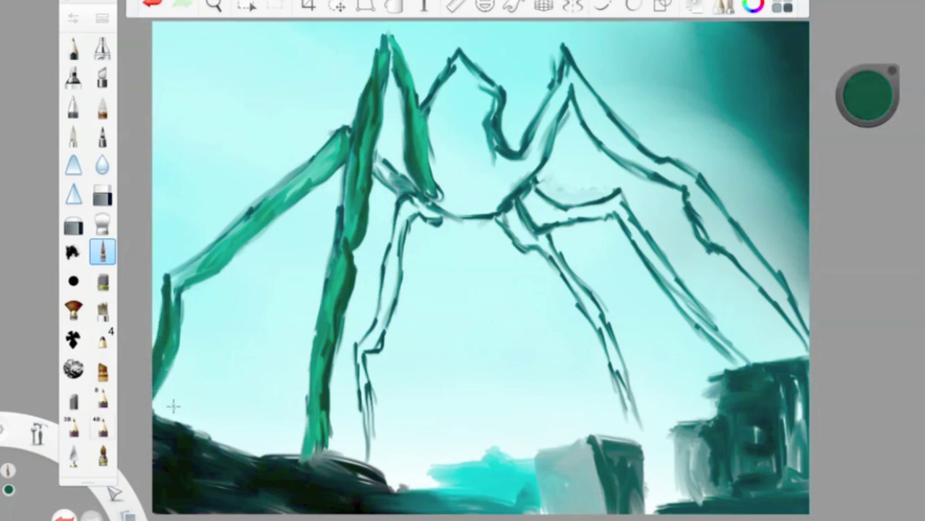
Step: Shade the far-left leg's upper segment and fill the short connector to the body with medium and darker green
{"action": "left_click_drag", "start_coordinate": [868, 94], "coordinate": [867, 83]}
{"action": "mouse_move", "coordinate": [170, 300]}
{"action": "left_mouse_down"}
{"action": "mouse_move", "coordinate": [333, 152]}
{"action": "mouse_move", "coordinate": [397, 184]}
{"action": "left_mouse_up"}
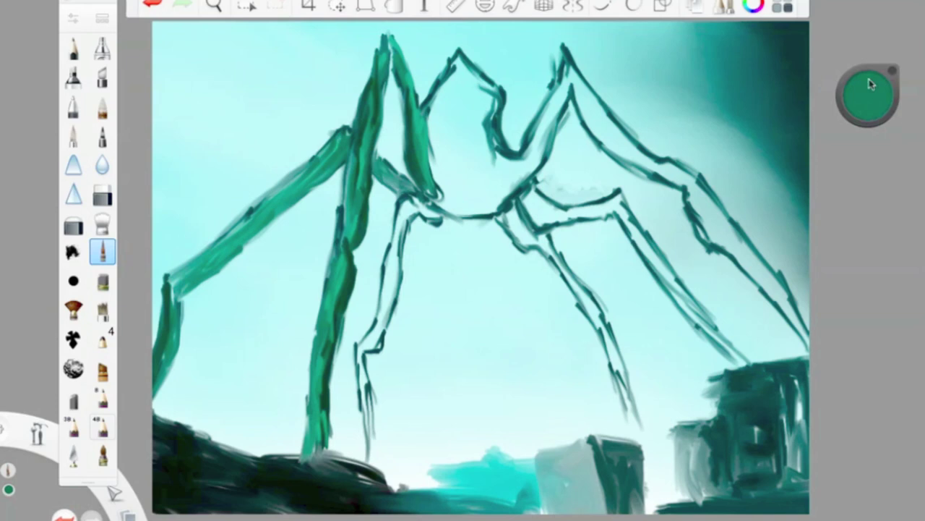
{"action": "left_click_drag", "start_coordinate": [867, 94], "coordinate": [867, 105]}
{"action": "left_click_drag", "start_coordinate": [377, 172], "coordinate": [401, 199]}
{"action": "left_click_drag", "start_coordinate": [347, 145], "coordinate": [282, 198]}
{"action": "left_click_drag", "start_coordinate": [184, 289], "coordinate": [253, 240]}
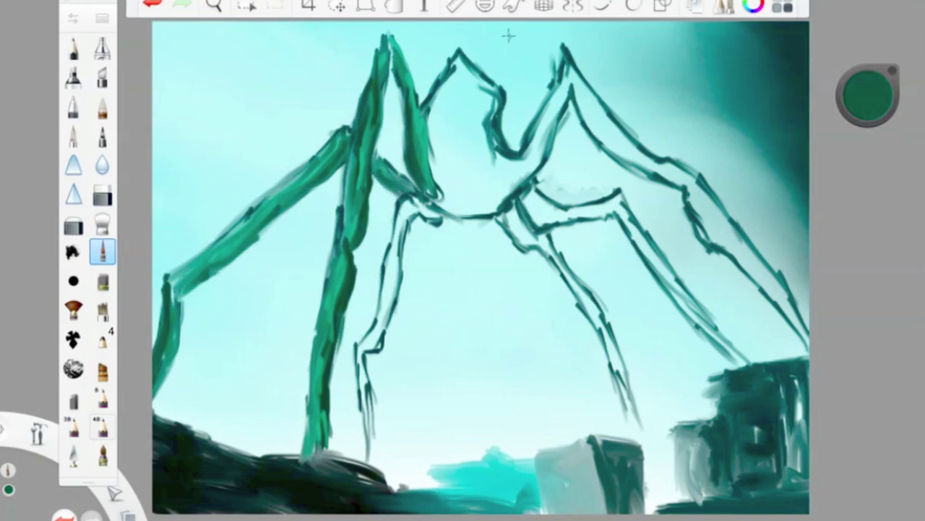
Step: Fill the creature's body with very dark green strokes, including its rounded underside
{"action": "left_click_drag", "start_coordinate": [868, 94], "coordinate": [868, 105]}
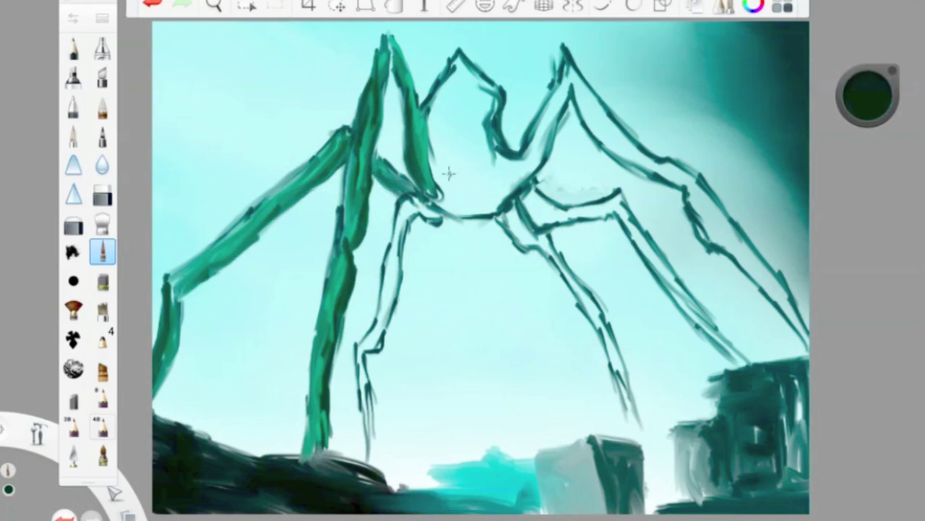
{"action": "mouse_move", "coordinate": [480, 103]}
{"action": "left_mouse_down"}
{"action": "mouse_move", "coordinate": [452, 58]}
{"action": "mouse_move", "coordinate": [432, 170]}
{"action": "left_mouse_up"}
{"action": "left_click_drag", "start_coordinate": [459, 67], "coordinate": [492, 155]}
{"action": "left_click_drag", "start_coordinate": [443, 79], "coordinate": [437, 190]}
{"action": "left_click_drag", "start_coordinate": [459, 50], "coordinate": [445, 192]}
{"action": "mouse_move", "coordinate": [478, 83]}
{"action": "left_mouse_down"}
{"action": "mouse_move", "coordinate": [448, 192]}
{"action": "mouse_move", "coordinate": [463, 177]}
{"action": "left_mouse_up"}
{"action": "left_click_drag", "start_coordinate": [455, 145], "coordinate": [494, 170]}
{"action": "mouse_move", "coordinate": [539, 121]}
{"action": "left_mouse_down"}
{"action": "mouse_move", "coordinate": [481, 214]}
{"action": "mouse_move", "coordinate": [437, 211]}
{"action": "mouse_move", "coordinate": [430, 191]}
{"action": "left_mouse_up"}
{"action": "mouse_move", "coordinate": [503, 184]}
{"action": "left_mouse_down"}
{"action": "mouse_move", "coordinate": [452, 202]}
{"action": "mouse_move", "coordinate": [535, 170]}
{"action": "left_mouse_up"}
{"action": "mouse_move", "coordinate": [463, 192]}
{"action": "left_mouse_down"}
{"action": "mouse_move", "coordinate": [513, 166]}
{"action": "mouse_move", "coordinate": [458, 78]}
{"action": "mouse_move", "coordinate": [445, 170]}
{"action": "left_mouse_up"}
Step: Paint bright cyan highlights on the peaked top of the body
{"action": "left_click_drag", "start_coordinate": [868, 102], "coordinate": [867, 83]}
{"action": "mouse_move", "coordinate": [463, 54]}
{"action": "left_mouse_down"}
{"action": "mouse_move", "coordinate": [481, 94]}
{"action": "mouse_move", "coordinate": [445, 94]}
{"action": "left_mouse_up"}
{"action": "left_click_drag", "start_coordinate": [868, 97], "coordinate": [867, 87]}
{"action": "left_click_drag", "start_coordinate": [463, 54], "coordinate": [445, 90]}
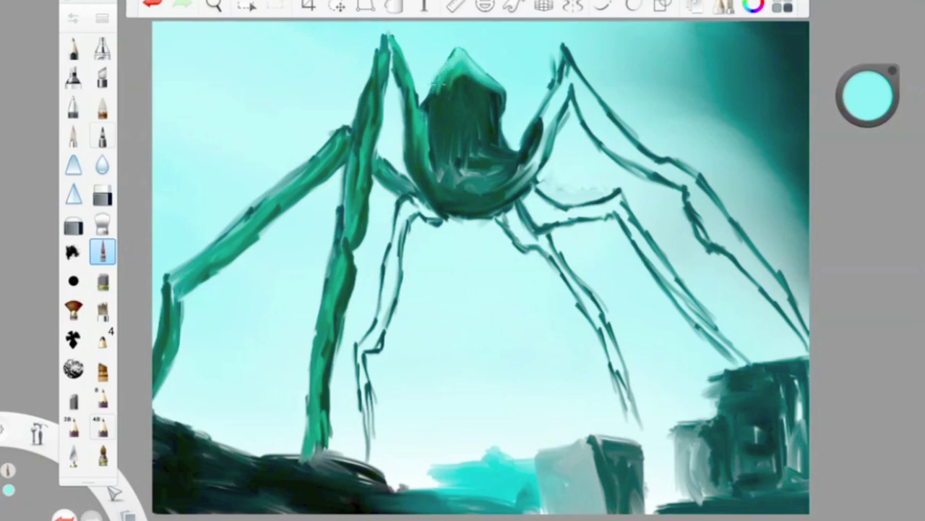
{"action": "left_click_drag", "start_coordinate": [868, 94], "coordinate": [868, 83]}
{"action": "left_click_drag", "start_coordinate": [434, 58], "coordinate": [478, 101]}
Step: Fill the far-right leg's inner segment, from the body up to the knee, with dark teal strokes
{"action": "left_click_drag", "start_coordinate": [868, 83], "coordinate": [867, 108]}
{"action": "left_click_drag", "start_coordinate": [499, 195], "coordinate": [549, 123]}
{"action": "mouse_move", "coordinate": [520, 162]}
{"action": "left_mouse_down"}
{"action": "mouse_move", "coordinate": [568, 86]}
{"action": "mouse_move", "coordinate": [542, 119]}
{"action": "left_mouse_up"}
Step: Fill the far-right leg's outer segments, from the knee down to the blocky structure, with dark teal
{"action": "mouse_move", "coordinate": [564, 69]}
{"action": "left_mouse_down"}
{"action": "mouse_move", "coordinate": [535, 155]}
{"action": "mouse_move", "coordinate": [448, 192]}
{"action": "mouse_move", "coordinate": [608, 141]}
{"action": "mouse_move", "coordinate": [681, 148]}
{"action": "left_mouse_up"}
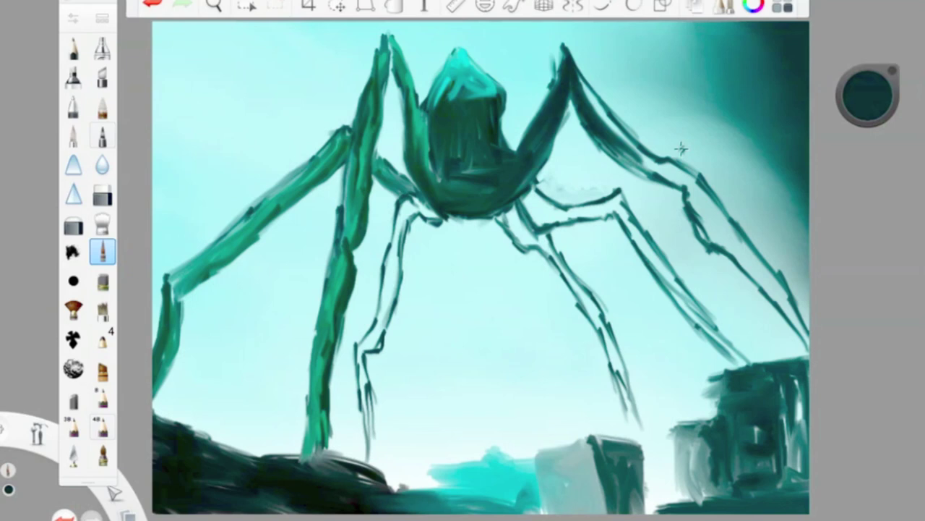
{"action": "left_click_drag", "start_coordinate": [578, 90], "coordinate": [695, 197]}
{"action": "left_click_drag", "start_coordinate": [580, 116], "coordinate": [684, 181]}
{"action": "left_click_drag", "start_coordinate": [612, 147], "coordinate": [701, 201]}
{"action": "left_click_drag", "start_coordinate": [681, 177], "coordinate": [756, 278]}
{"action": "left_click_drag", "start_coordinate": [694, 227], "coordinate": [807, 344]}
Step: Layer dark green strokes over the far-right leg's lower segment and the upper edge of its thigh
{"action": "left_click", "coordinate": [867, 94]}
{"action": "left_click", "coordinate": [842, 98]}
{"action": "left_click_drag", "start_coordinate": [694, 181], "coordinate": [803, 337]}
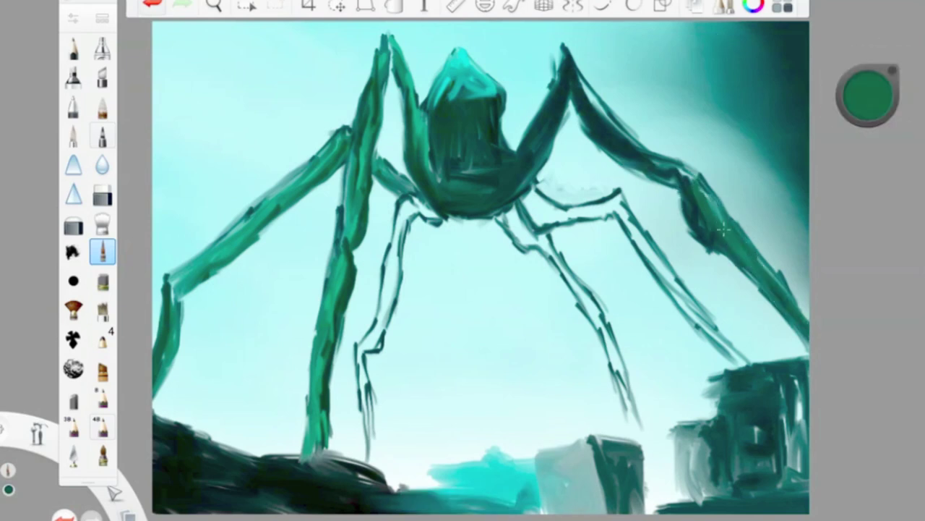
{"action": "left_click_drag", "start_coordinate": [694, 221], "coordinate": [625, 149]}
{"action": "left_click_drag", "start_coordinate": [571, 58], "coordinate": [615, 139]}
Step: Blend green strokes over the cyan highlights on the peaked top of the body
{"action": "left_click_drag", "start_coordinate": [455, 55], "coordinate": [470, 108]}
{"action": "left_click_drag", "start_coordinate": [426, 79], "coordinate": [485, 133]}
{"action": "left_click_drag", "start_coordinate": [868, 90], "coordinate": [868, 79]}
{"action": "mouse_move", "coordinate": [463, 65]}
{"action": "left_mouse_down"}
{"action": "mouse_move", "coordinate": [499, 137]}
{"action": "mouse_move", "coordinate": [455, 105]}
{"action": "left_mouse_up"}
Step: Paint bright green highlights along the lower segment of the far-right leg
{"action": "left_click", "coordinate": [759, 289]}
{"action": "left_click_drag", "start_coordinate": [868, 91], "coordinate": [882, 53]}
{"action": "left_click_drag", "start_coordinate": [687, 177], "coordinate": [745, 242]}
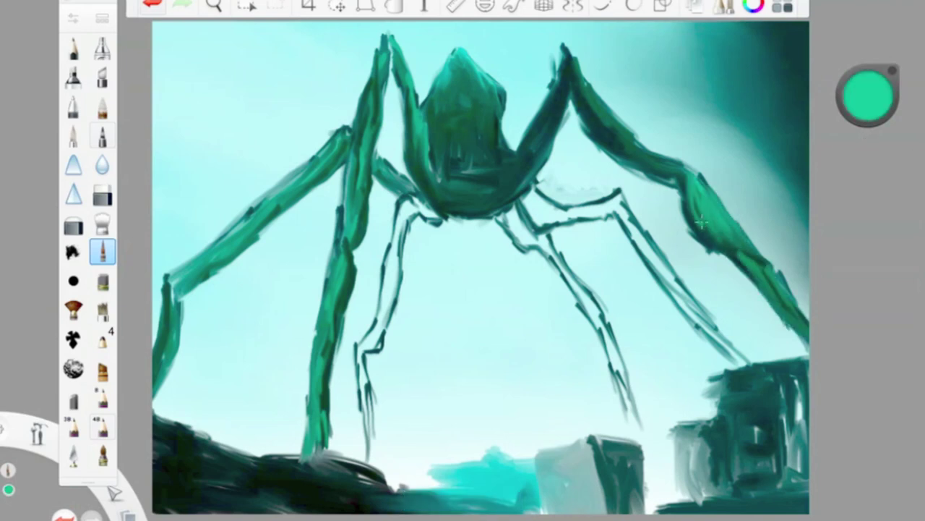
{"action": "left_click_drag", "start_coordinate": [694, 213], "coordinate": [773, 272]}
{"action": "left_click", "coordinate": [868, 94]}
{"action": "mouse_move", "coordinate": [690, 187]}
{"action": "left_mouse_down"}
{"action": "mouse_move", "coordinate": [753, 222]}
{"action": "mouse_move", "coordinate": [803, 325]}
{"action": "left_mouse_up"}
Step: Extend the bright green highlights along the far-right leg's thigh and around its lower joint
{"action": "left_click_drag", "start_coordinate": [868, 94], "coordinate": [868, 83]}
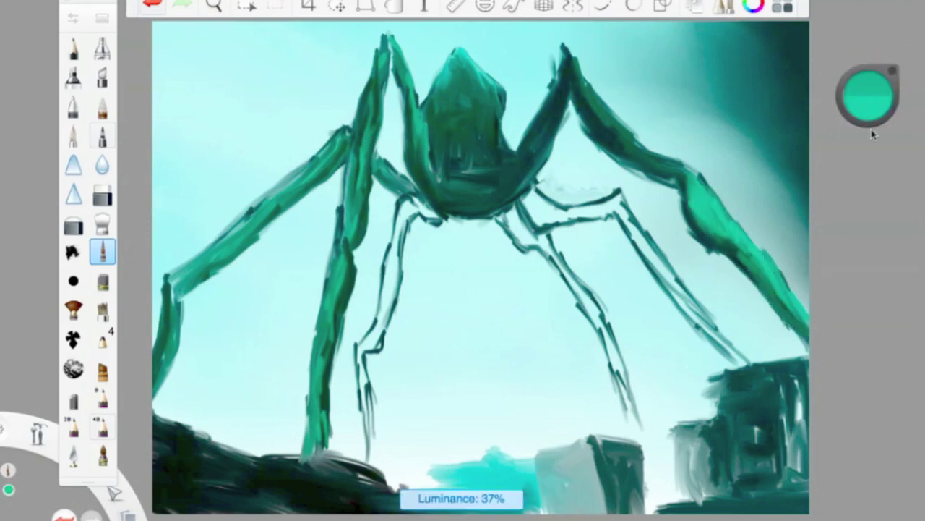
{"action": "left_click", "coordinate": [868, 94]}
{"action": "left_click_drag", "start_coordinate": [571, 58], "coordinate": [676, 162]}
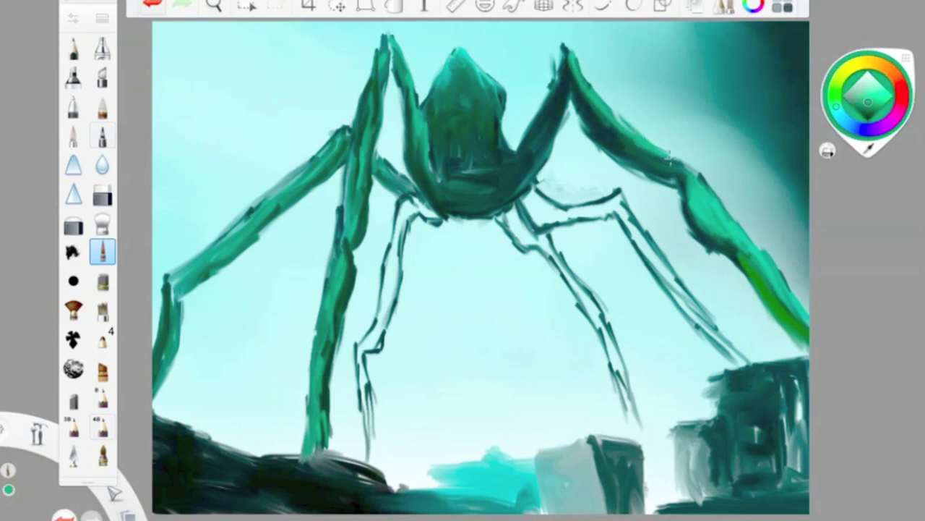
{"action": "left_click_drag", "start_coordinate": [571, 72], "coordinate": [655, 159]}
{"action": "left_click_drag", "start_coordinate": [687, 198], "coordinate": [730, 250]}
Step: Repaint the far-right leg's inner segment and the lower body in dark green
{"action": "left_click_drag", "start_coordinate": [867, 94], "coordinate": [846, 94]}
{"action": "left_click", "coordinate": [102, 251]}
{"action": "left_click_drag", "start_coordinate": [165, 214], "coordinate": [159, 215]}
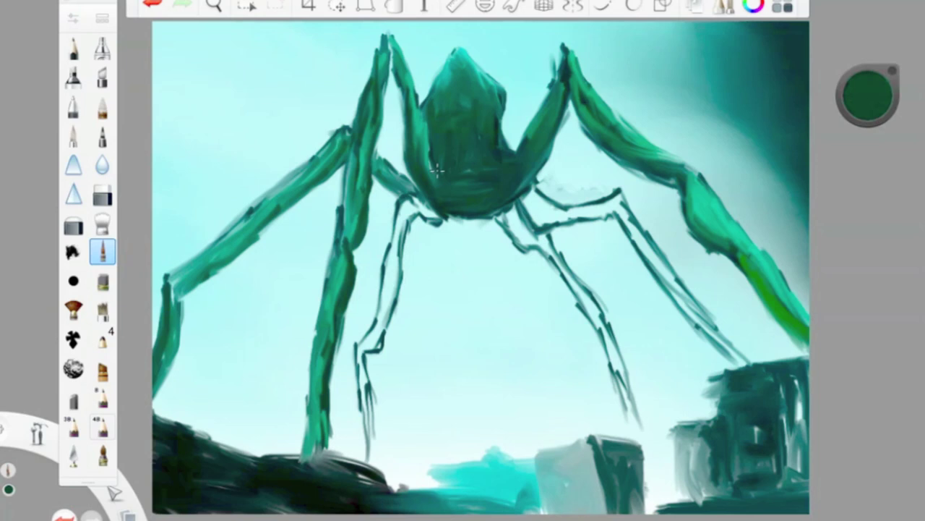
Step: Paint a light green ridge across the middle of the body and pale highlights along the peak's right edge
{"action": "mouse_move", "coordinate": [868, 94]}
{"action": "left_mouse_down"}
{"action": "mouse_move", "coordinate": [867, 119]}
{"action": "mouse_move", "coordinate": [871, 87]}
{"action": "left_mouse_up"}
{"action": "left_click_drag", "start_coordinate": [438, 137], "coordinate": [495, 134]}
{"action": "left_click_drag", "start_coordinate": [868, 94], "coordinate": [867, 83]}
{"action": "mouse_move", "coordinate": [463, 53]}
{"action": "left_mouse_down"}
{"action": "mouse_move", "coordinate": [505, 108]}
{"action": "mouse_move", "coordinate": [509, 99]}
{"action": "left_mouse_up"}
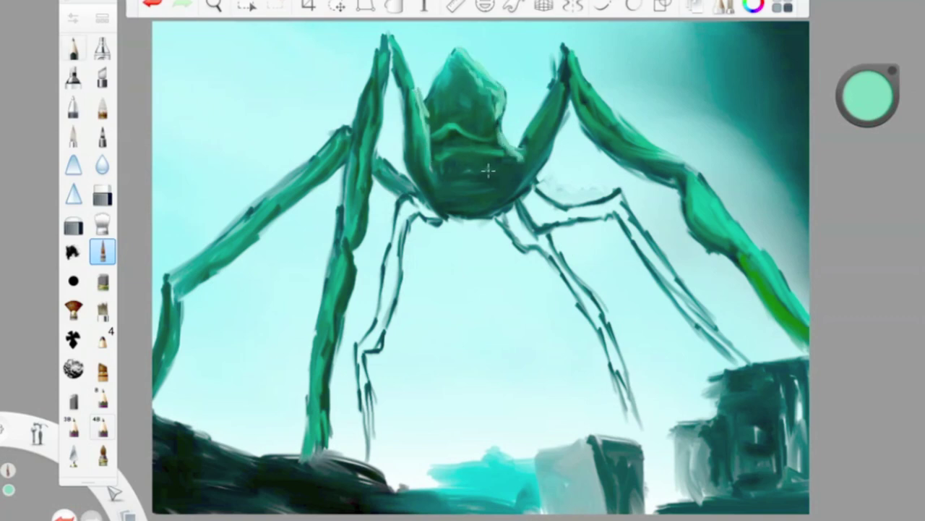
Step: Deepen the upper body and the joint with the far-right leg using very dark green
{"action": "left_click_drag", "start_coordinate": [868, 94], "coordinate": [867, 33]}
{"action": "left_click", "coordinate": [868, 94]}
{"action": "left_click_drag", "start_coordinate": [868, 94], "coordinate": [895, 343]}
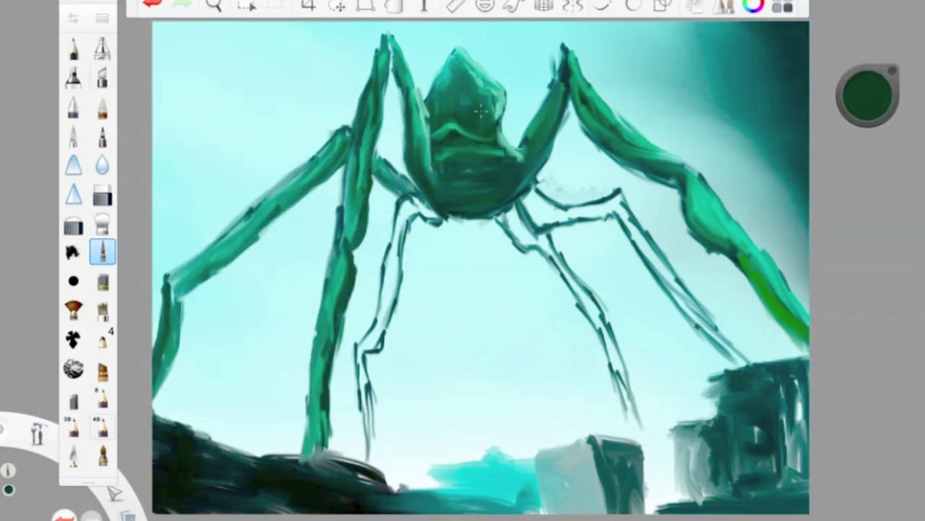
{"action": "left_click_drag", "start_coordinate": [551, 141], "coordinate": [532, 195]}
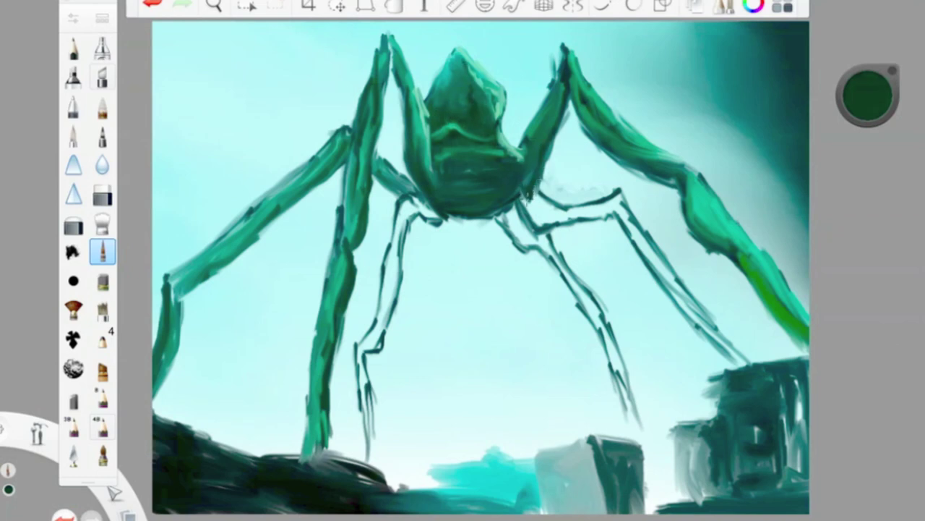
Step: Draw pale green dashed lines down the peaked top and across the ridge, plus curved marks on the lower body
{"action": "left_click", "coordinate": [728, 257], "text": "alt"}
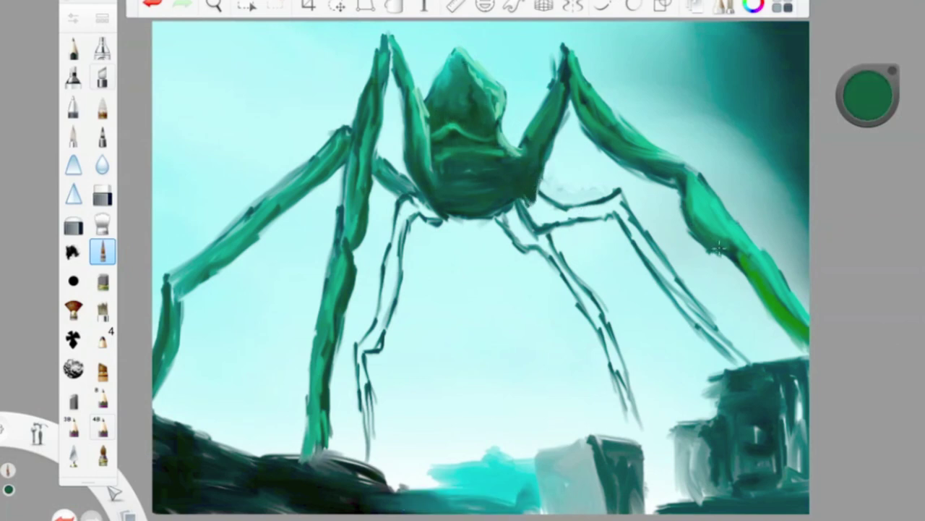
{"action": "left_click", "coordinate": [467, 148], "text": "alt"}
{"action": "left_click_drag", "start_coordinate": [463, 141], "coordinate": [497, 135]}
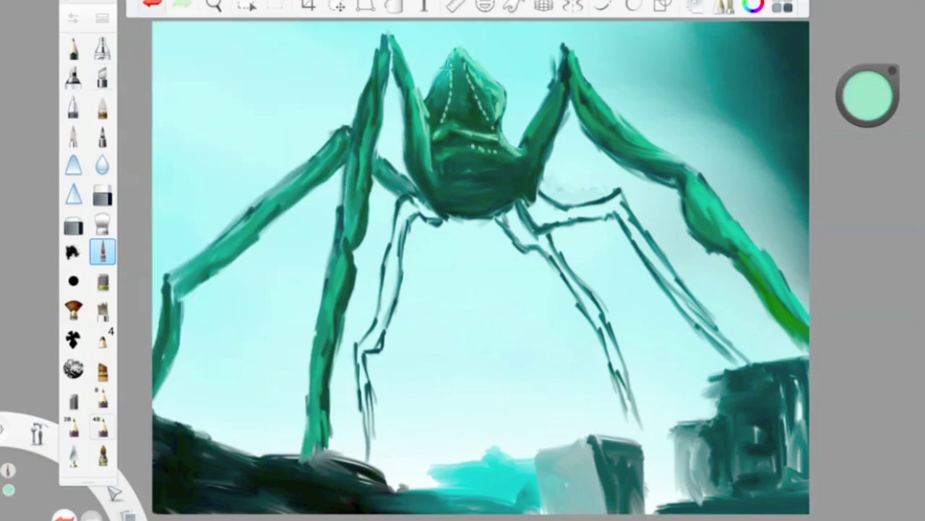
{"action": "left_click", "coordinate": [517, 163], "text": "alt"}
{"action": "left_click_drag", "start_coordinate": [460, 152], "coordinate": [503, 152]}
{"action": "left_click_drag", "start_coordinate": [479, 211], "coordinate": [489, 298]}
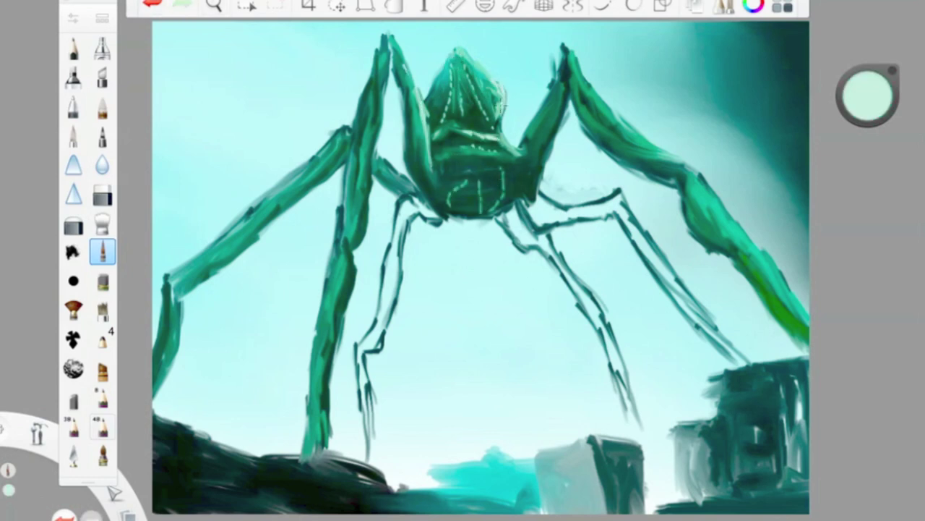
Step: Fill the gap at the front-left leg's knee with green and the rear-left leg's connector with grey-green
{"action": "left_click", "coordinate": [390, 69], "text": "alt"}
{"action": "key", "text": "ctrl+b"}
{"action": "key", "text": "ctrl+b"}
{"action": "left_click_drag", "start_coordinate": [882, 102], "coordinate": [871, 83]}
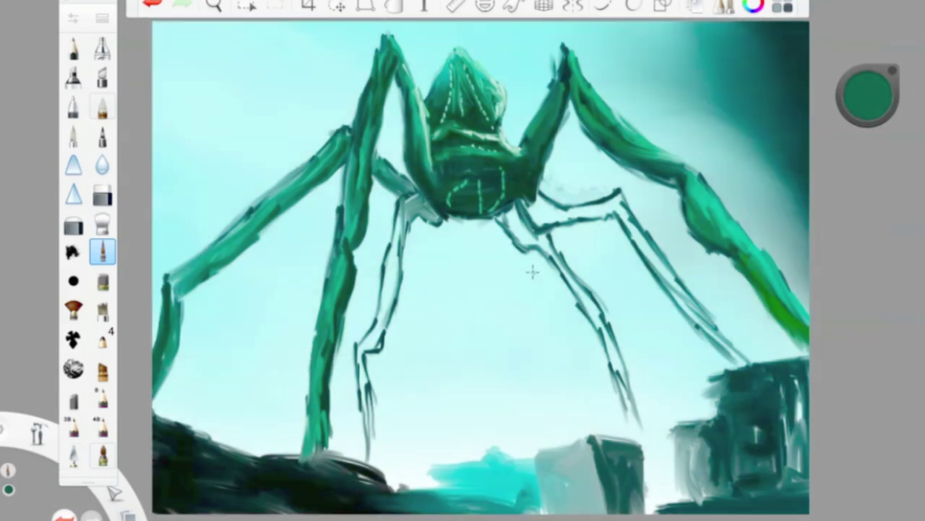
Step: Widen the front-left leg's lower segment with green strokes and trim its right edge with the sky colour
{"action": "mouse_move", "coordinate": [338, 253]}
{"action": "left_mouse_down"}
{"action": "mouse_move", "coordinate": [301, 450]}
{"action": "mouse_move", "coordinate": [312, 353]}
{"action": "left_mouse_up"}
{"action": "left_click", "coordinate": [355, 274], "text": "alt"}
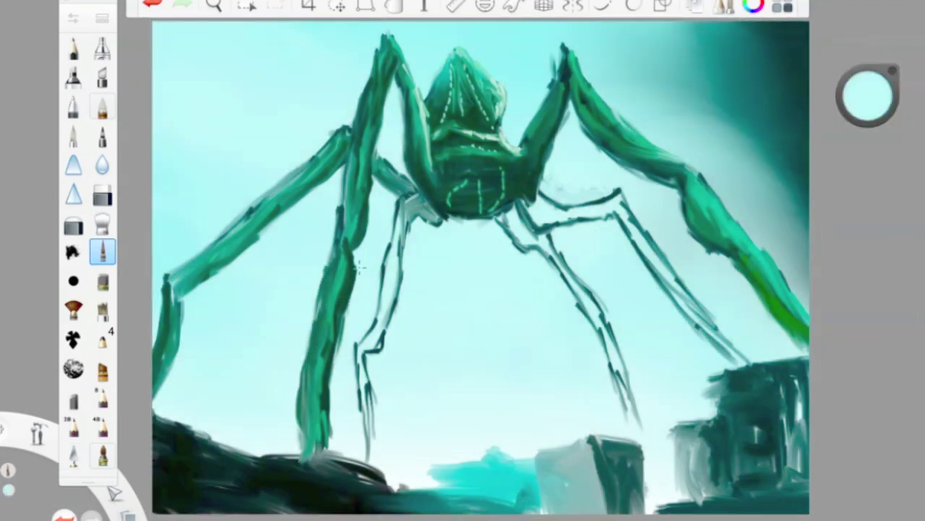
{"action": "left_click_drag", "start_coordinate": [353, 260], "coordinate": [350, 309]}
Step: Shade the front-left leg's upper and lower segments with dark teal-green strokes
{"action": "left_click_drag", "start_coordinate": [868, 94], "coordinate": [840, 166]}
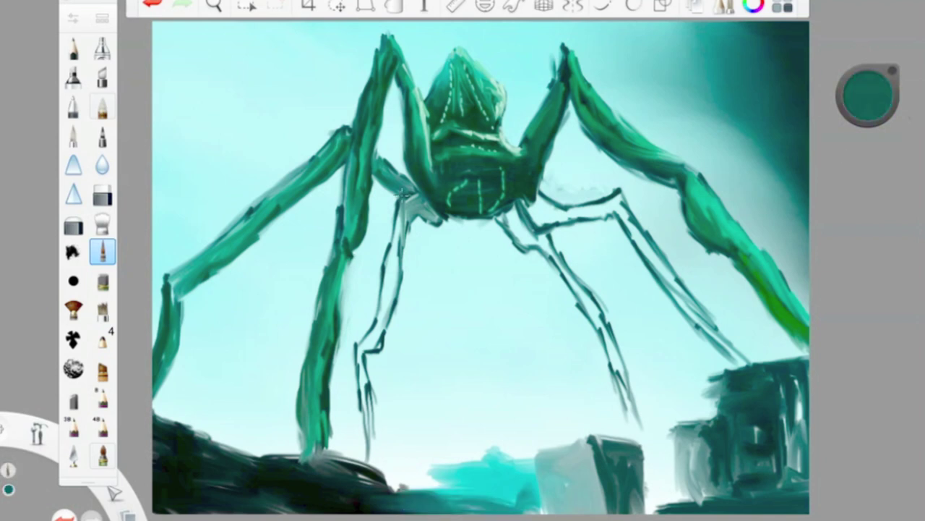
{"action": "left_click_drag", "start_coordinate": [363, 211], "coordinate": [372, 119]}
{"action": "left_click_drag", "start_coordinate": [872, 96], "coordinate": [872, 123]}
{"action": "left_click_drag", "start_coordinate": [343, 290], "coordinate": [315, 446]}
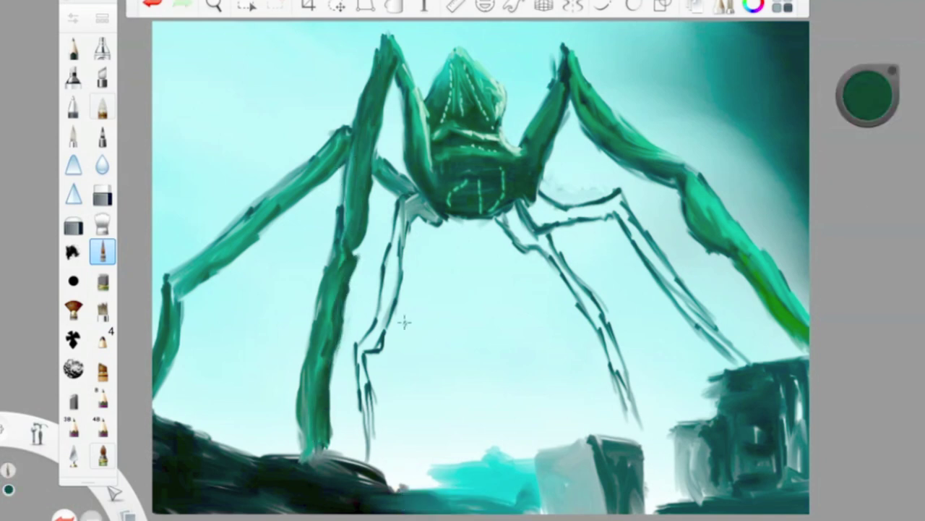
Step: Fill the thin rear-left leg down to its foot with light teal-green
{"action": "left_click_drag", "start_coordinate": [868, 104], "coordinate": [868, 80]}
{"action": "left_click_drag", "start_coordinate": [405, 210], "coordinate": [383, 307]}
{"action": "mouse_move", "coordinate": [390, 273]}
{"action": "left_mouse_down"}
{"action": "mouse_move", "coordinate": [360, 355]}
{"action": "mouse_move", "coordinate": [367, 448]}
{"action": "left_mouse_up"}
{"action": "left_click_drag", "start_coordinate": [361, 365], "coordinate": [370, 461]}
Step: Paint a spiky teal mass with a thin pale strand below it, underneath the body
{"action": "left_click_drag", "start_coordinate": [479, 441], "coordinate": [462, 365]}
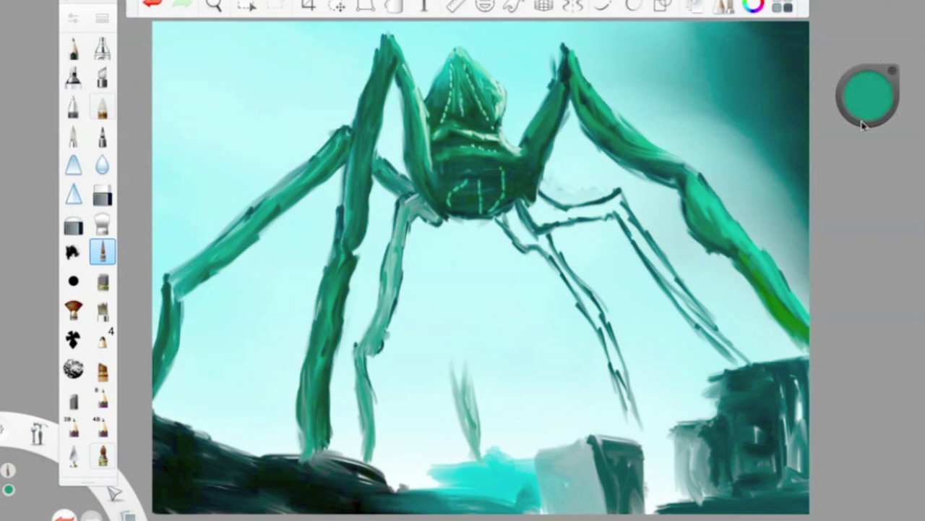
{"action": "left_click_drag", "start_coordinate": [868, 93], "coordinate": [867, 109]}
{"action": "left_click_drag", "start_coordinate": [476, 300], "coordinate": [481, 376]}
{"action": "left_click_drag", "start_coordinate": [445, 346], "coordinate": [503, 366]}
{"action": "left_click_drag", "start_coordinate": [473, 331], "coordinate": [477, 249]}
{"action": "mouse_move", "coordinate": [477, 282]}
{"action": "left_mouse_down"}
{"action": "mouse_move", "coordinate": [441, 372]}
{"action": "mouse_move", "coordinate": [506, 368]}
{"action": "left_mouse_up"}
Step: Add a soft grey halo around the teal mass under the body and thicken the mass with more strokes
{"action": "left_click", "coordinate": [102, 222]}
{"action": "left_click_drag", "start_coordinate": [463, 238], "coordinate": [477, 391]}
{"action": "left_click", "coordinate": [102, 251]}
{"action": "mouse_move", "coordinate": [474, 271]}
{"action": "left_mouse_down"}
{"action": "mouse_move", "coordinate": [492, 322]}
{"action": "mouse_move", "coordinate": [459, 398]}
{"action": "left_mouse_up"}
{"action": "left_click_drag", "start_coordinate": [463, 271], "coordinate": [452, 376]}
{"action": "left_click_drag", "start_coordinate": [492, 331], "coordinate": [515, 351]}
{"action": "left_click_drag", "start_coordinate": [473, 239], "coordinate": [484, 304]}
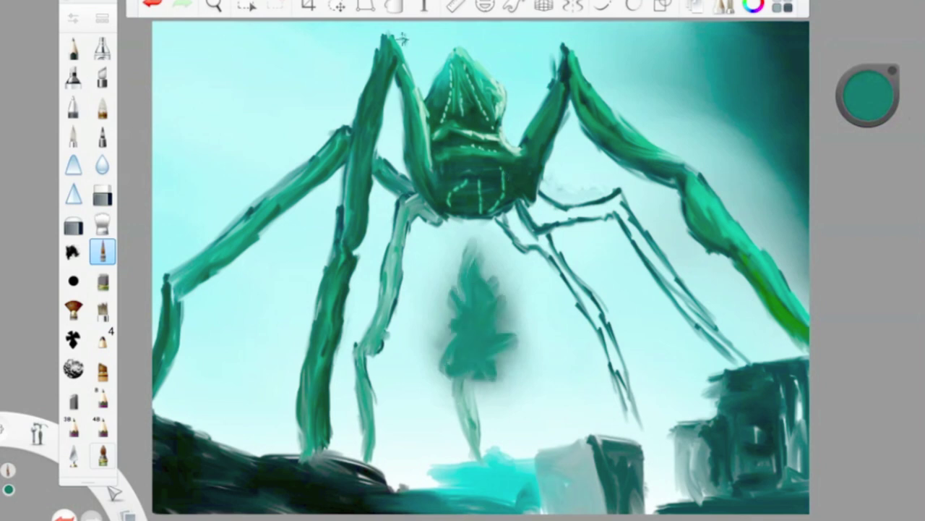
Step: Brighten the front-left leg's lower segment with teal and trim its edge near the foot with the sky colour
{"action": "left_click", "coordinate": [462, 498], "text": "alt"}
{"action": "left_click_drag", "start_coordinate": [867, 94], "coordinate": [868, 123]}
{"action": "left_click_drag", "start_coordinate": [322, 261], "coordinate": [308, 340]}
{"action": "left_click_drag", "start_coordinate": [322, 278], "coordinate": [304, 372]}
{"action": "left_click_drag", "start_coordinate": [311, 332], "coordinate": [303, 376]}
{"action": "left_click_drag", "start_coordinate": [868, 94], "coordinate": [822, 149]}
{"action": "left_click_drag", "start_coordinate": [297, 452], "coordinate": [299, 394]}
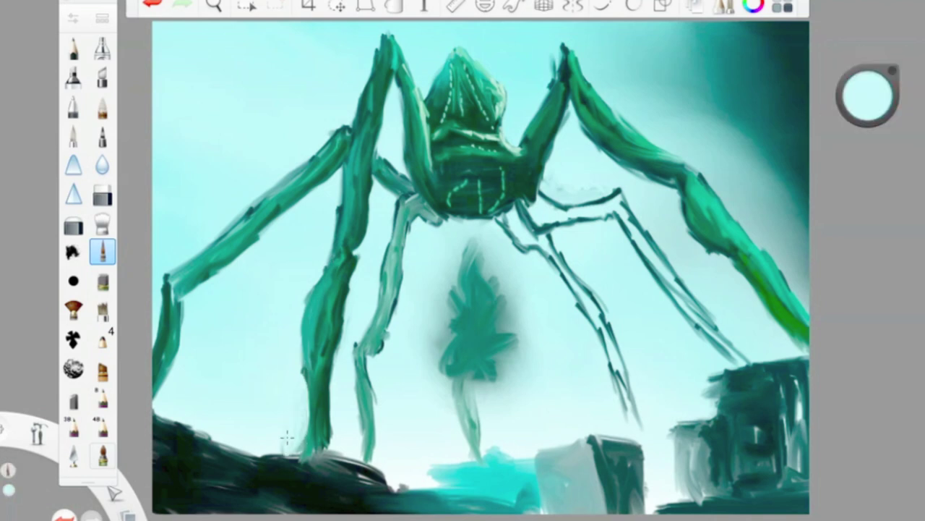
Step: Add green strokes along the far-left leg's long segment and the top of the far-right leg's thigh
{"action": "left_click_drag", "start_coordinate": [868, 94], "coordinate": [828, 150]}
{"action": "left_click_drag", "start_coordinate": [868, 94], "coordinate": [867, 119]}
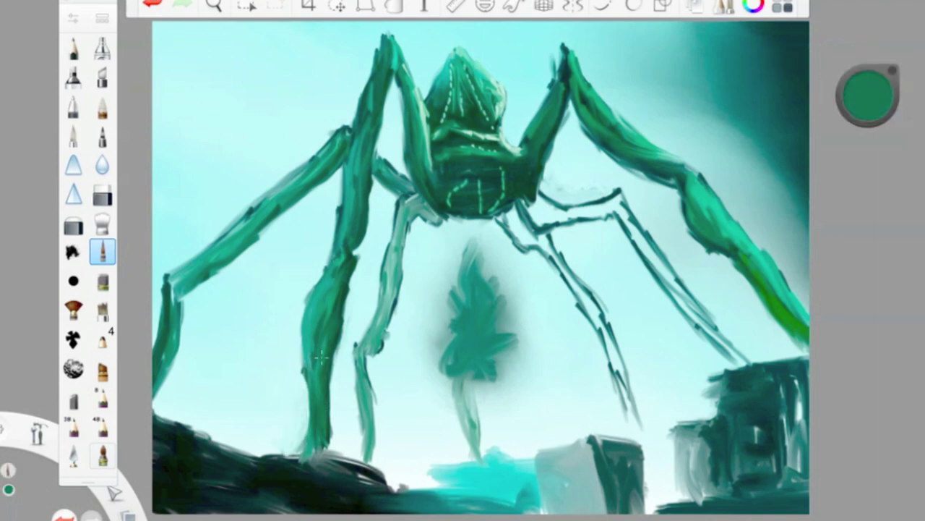
{"action": "left_click_drag", "start_coordinate": [176, 281], "coordinate": [334, 146]}
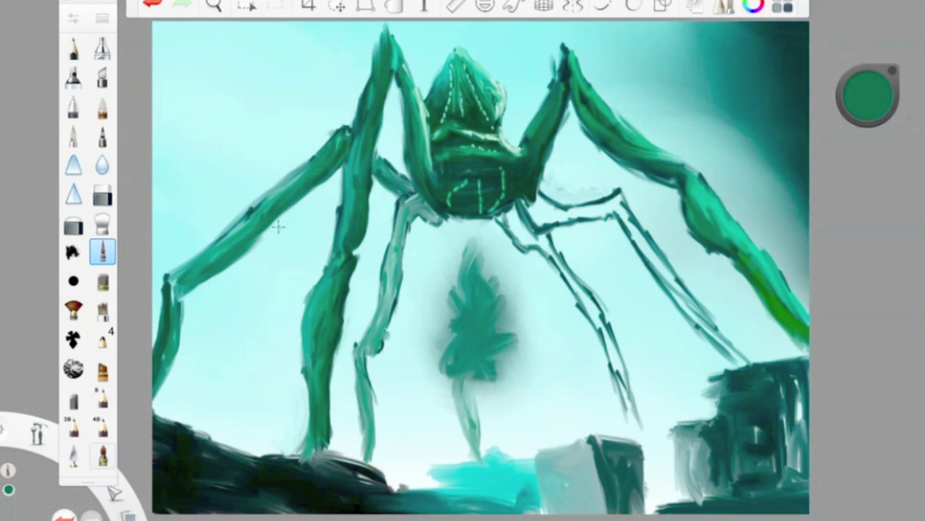
{"action": "left_click_drag", "start_coordinate": [564, 66], "coordinate": [598, 116]}
Step: Smooth the far-left leg's long segment and its connector to the body with medium green strokes
{"action": "left_click_drag", "start_coordinate": [862, 86], "coordinate": [851, 140]}
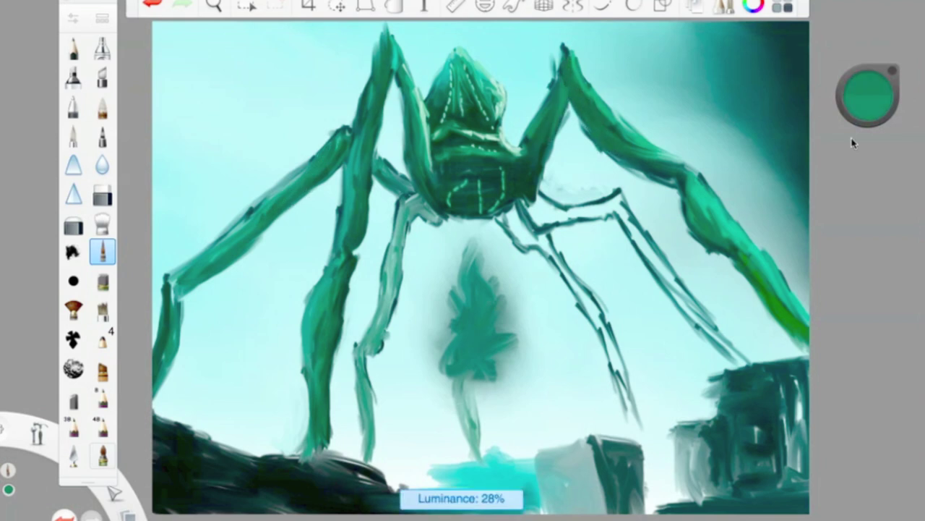
{"action": "left_click_drag", "start_coordinate": [868, 83], "coordinate": [862, 111]}
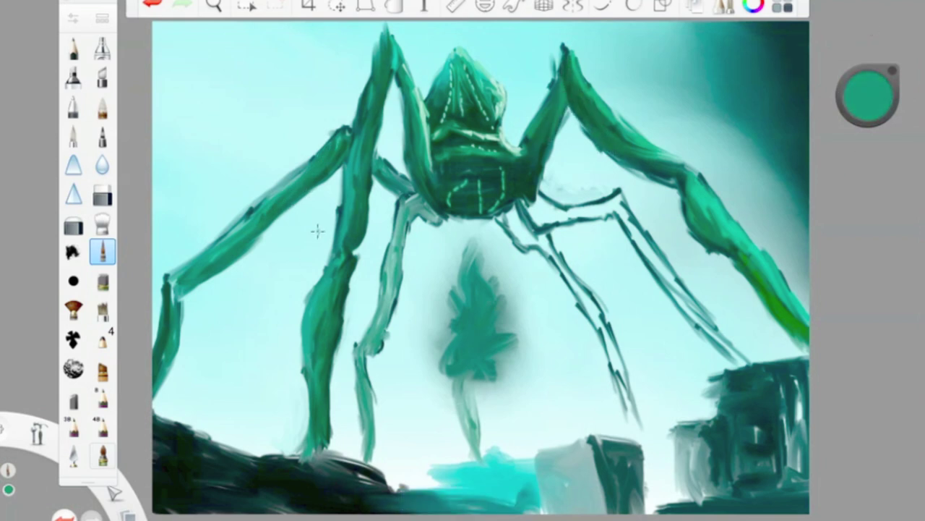
{"action": "left_click_drag", "start_coordinate": [307, 169], "coordinate": [222, 241]}
{"action": "left_click_drag", "start_coordinate": [399, 182], "coordinate": [373, 156]}
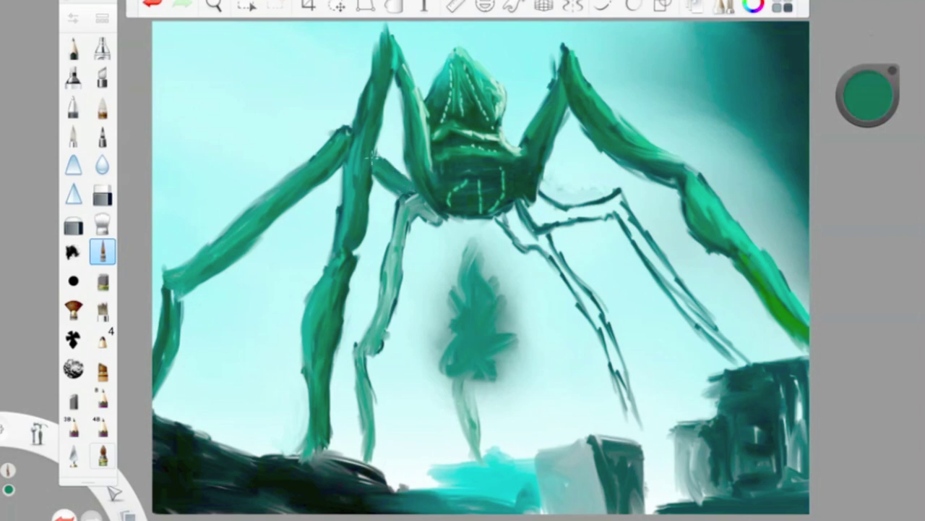
Step: Darken the far-left leg's lower segment and repaint the rear-left leg in deeper green
{"action": "left_click_drag", "start_coordinate": [168, 366], "coordinate": [172, 295]}
{"action": "left_click_drag", "start_coordinate": [860, 73], "coordinate": [862, 65]}
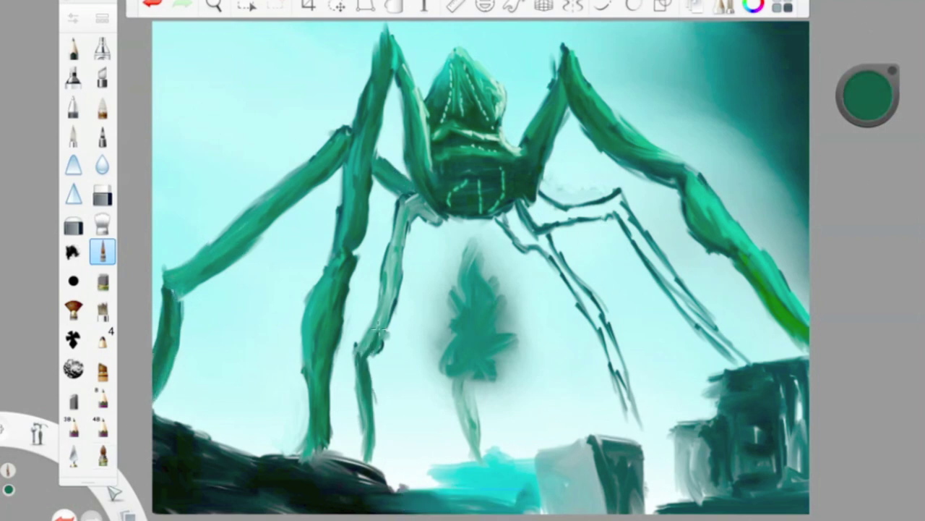
{"action": "left_click", "coordinate": [435, 376], "text": "alt"}
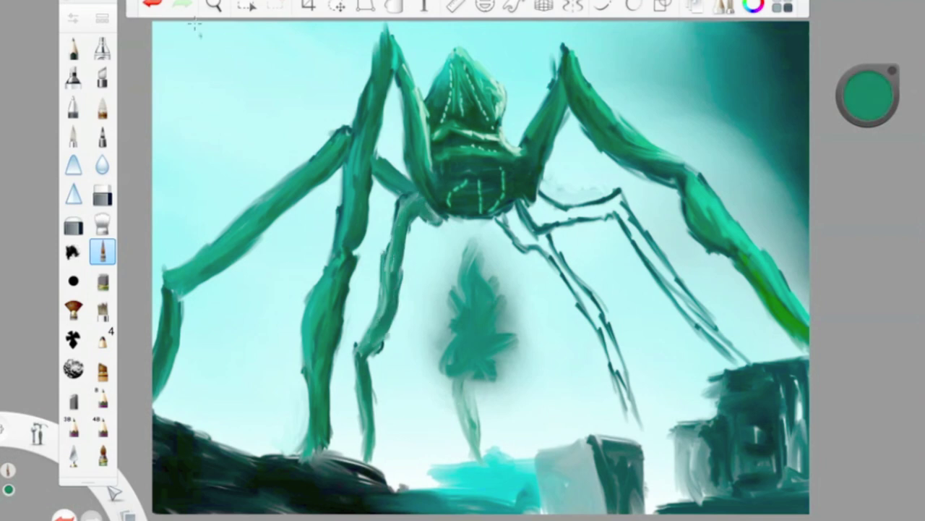
Step: Fill the base of the thin rear-right leg with pale green and paint over the curved marks on the lower body
{"action": "left_click", "coordinate": [518, 237], "text": "alt"}
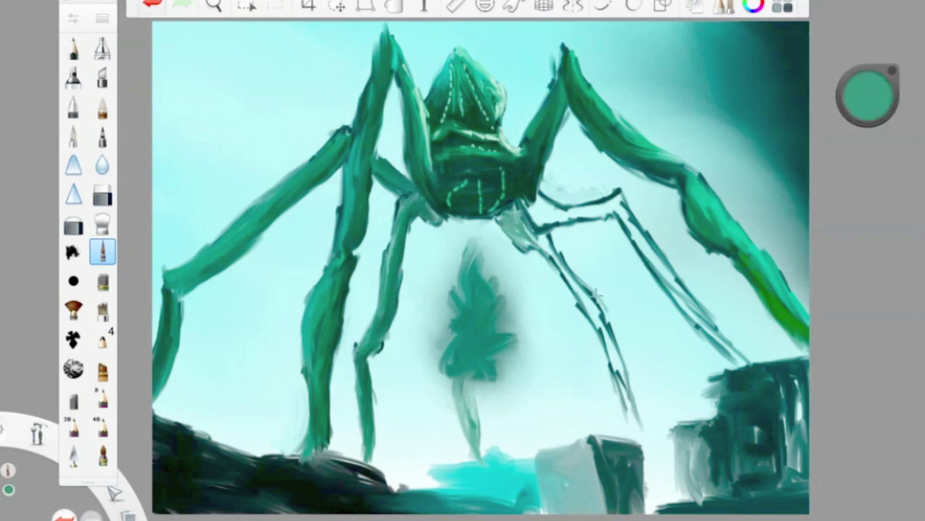
{"action": "left_click_drag", "start_coordinate": [868, 90], "coordinate": [877, 98]}
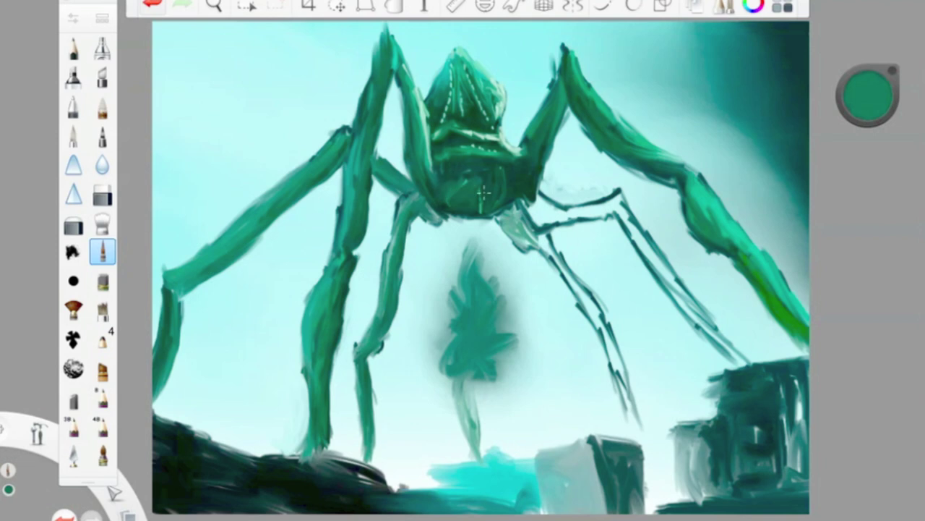
{"action": "left_click", "coordinate": [444, 199], "text": "alt"}
Step: Fill the rest of the rear-right leg with pale grey-green and trim its edge near the foot with the sky colour
{"action": "left_click", "coordinate": [591, 283], "text": "alt"}
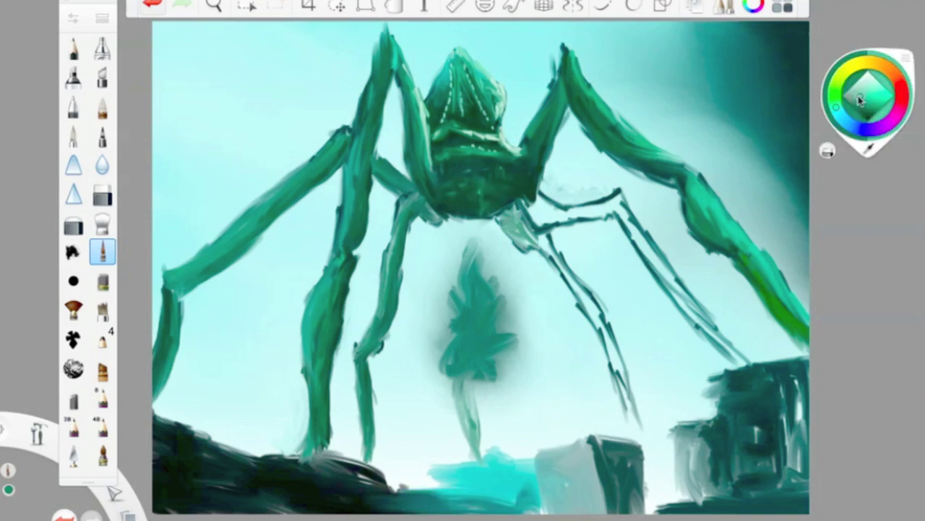
{"action": "left_click_drag", "start_coordinate": [549, 250], "coordinate": [622, 376]}
{"action": "mouse_move", "coordinate": [596, 248]}
{"action": "left_mouse_down"}
{"action": "mouse_move", "coordinate": [589, 315]}
{"action": "mouse_move", "coordinate": [631, 416]}
{"action": "left_mouse_up"}
{"action": "key", "text": "e"}
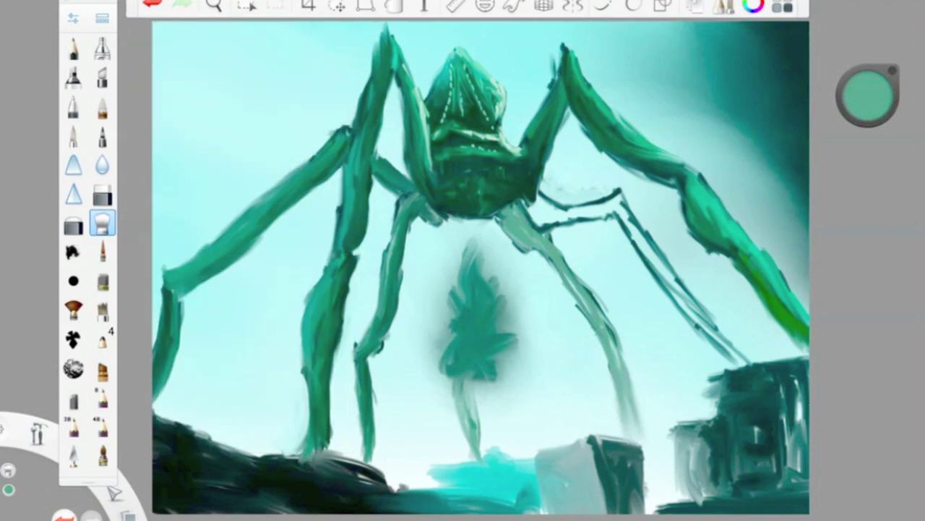
{"action": "key", "text": "b"}
{"action": "left_click", "coordinate": [677, 304], "text": "alt"}
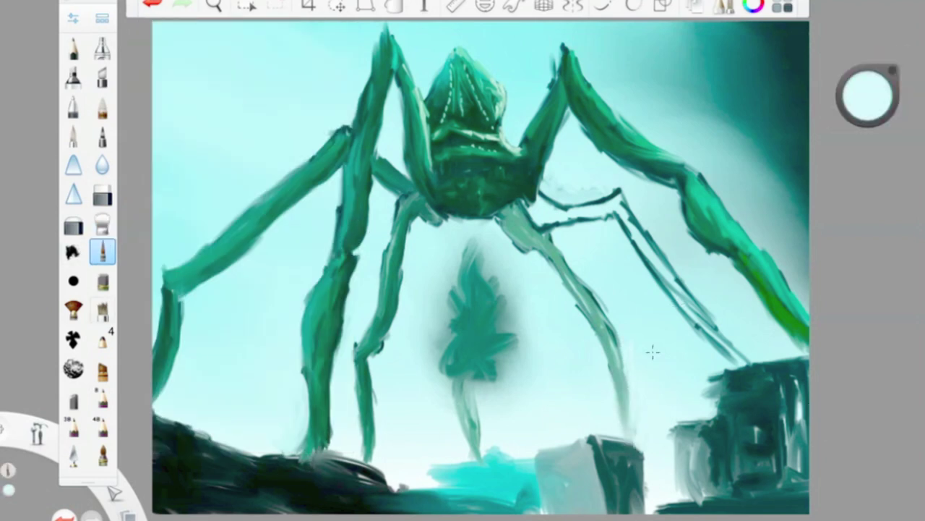
Step: Fill the middle-right leg, from the body to the blocky structure, with medium teal-green
{"action": "left_click", "coordinate": [587, 305], "text": "alt"}
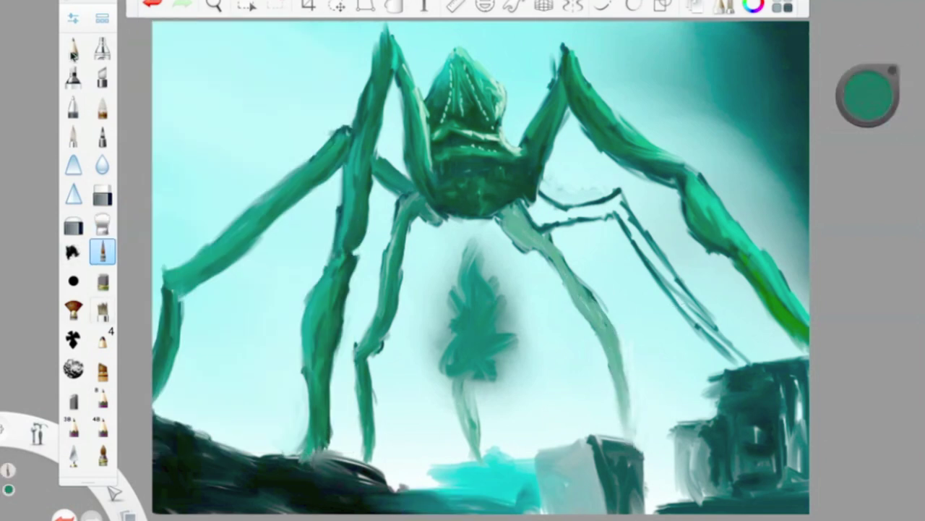
{"action": "mouse_move", "coordinate": [528, 210]}
{"action": "left_mouse_down"}
{"action": "mouse_move", "coordinate": [616, 206]}
{"action": "mouse_move", "coordinate": [585, 215]}
{"action": "mouse_move", "coordinate": [629, 224]}
{"action": "mouse_move", "coordinate": [749, 366]}
{"action": "left_mouse_up"}
{"action": "left_click_drag", "start_coordinate": [637, 214], "coordinate": [730, 348]}
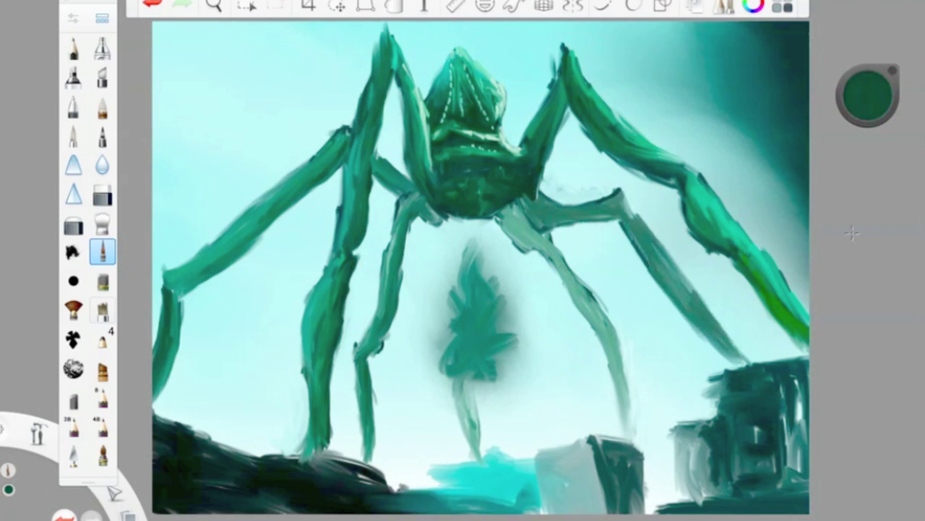
Step: Shade the middle-right leg and the upper parts of both rear legs with dark green
{"action": "left_click_drag", "start_coordinate": [639, 250], "coordinate": [739, 361]}
{"action": "left_click_drag", "start_coordinate": [620, 209], "coordinate": [739, 358]}
{"action": "mouse_move", "coordinate": [613, 189]}
{"action": "left_mouse_down"}
{"action": "mouse_move", "coordinate": [642, 226]}
{"action": "mouse_move", "coordinate": [524, 216]}
{"action": "left_mouse_up"}
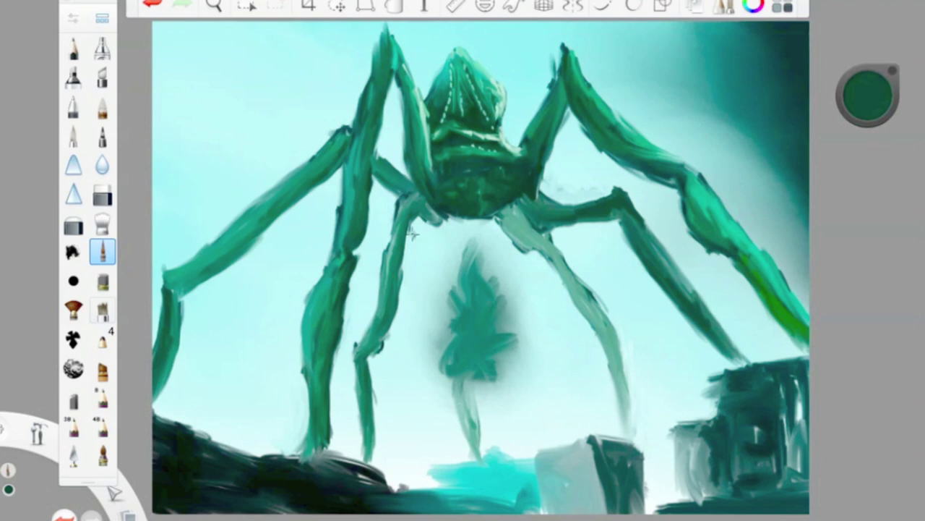
{"action": "mouse_move", "coordinate": [402, 210]}
{"action": "left_mouse_down"}
{"action": "mouse_move", "coordinate": [380, 170]}
{"action": "mouse_move", "coordinate": [396, 296]}
{"action": "left_mouse_up"}
{"action": "left_click_drag", "start_coordinate": [506, 213], "coordinate": [596, 337]}
Step: Paint dark green strands hanging from the underside of the body over the teal mass, one reaching toward the grey block
{"action": "left_click", "coordinate": [507, 382], "text": "alt"}
{"action": "mouse_move", "coordinate": [492, 272]}
{"action": "left_mouse_down"}
{"action": "mouse_move", "coordinate": [578, 423]}
{"action": "mouse_move", "coordinate": [597, 420]}
{"action": "left_mouse_up"}
{"action": "mouse_move", "coordinate": [513, 322]}
{"action": "left_mouse_down"}
{"action": "mouse_move", "coordinate": [492, 235]}
{"action": "mouse_move", "coordinate": [463, 282]}
{"action": "left_mouse_up"}
{"action": "left_click_drag", "start_coordinate": [434, 210], "coordinate": [466, 333]}
{"action": "left_click_drag", "start_coordinate": [470, 239], "coordinate": [507, 347]}
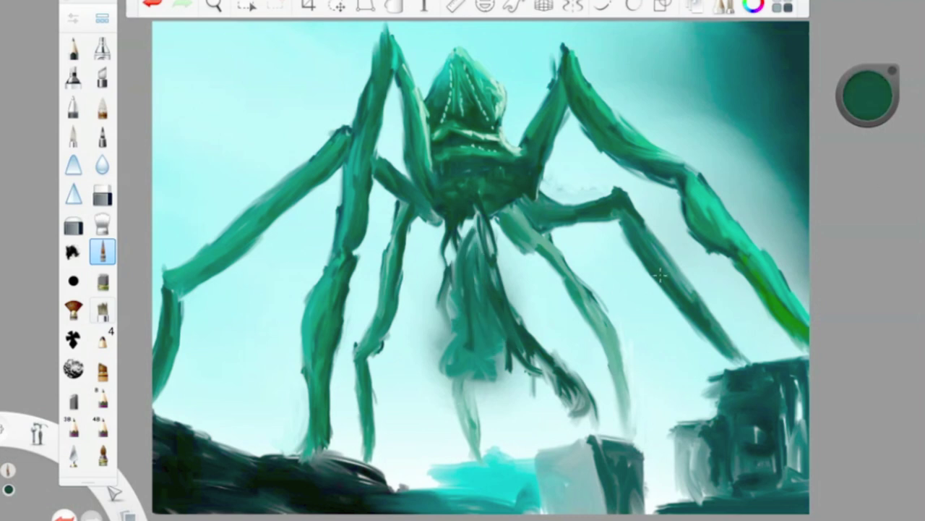
Step: Add a dark green strand under the body and cover the dark upper-right sky with flat teal
{"action": "left_click_drag", "start_coordinate": [492, 196], "coordinate": [474, 282]}
{"action": "left_click_drag", "start_coordinate": [868, 94], "coordinate": [892, 94]}
{"action": "double_click", "coordinate": [102, 281]}
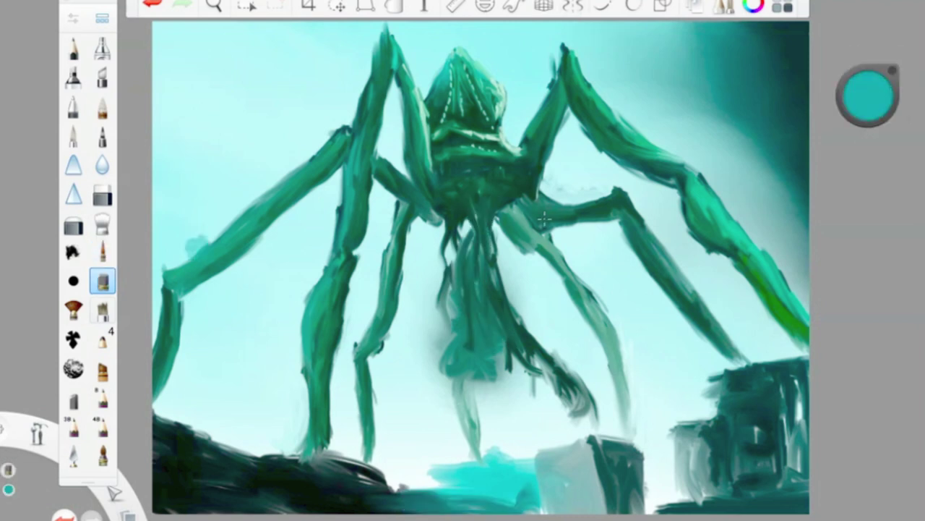
{"action": "left_click", "coordinate": [140, 24]}
{"action": "left_click_drag", "start_coordinate": [795, 144], "coordinate": [759, 239]}
Step: Smudge the teal and dark blue of the upper-right sky into mist and soften the ground and cyan water edges
{"action": "left_click_drag", "start_coordinate": [868, 94], "coordinate": [853, 108]}
{"action": "left_click", "coordinate": [102, 222]}
{"action": "left_click_drag", "start_coordinate": [723, 44], "coordinate": [780, 246]}
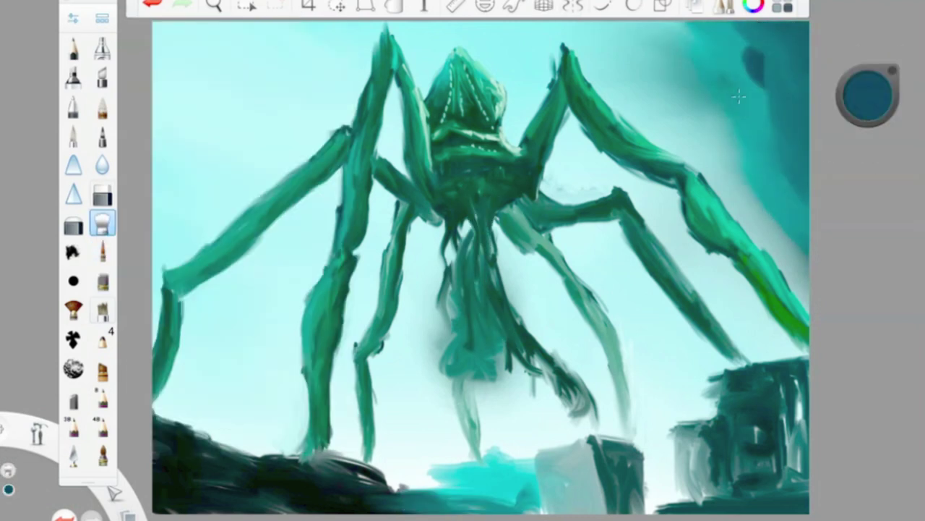
{"action": "left_click_drag", "start_coordinate": [752, 29], "coordinate": [730, 130]}
{"action": "left_click_drag", "start_coordinate": [412, 470], "coordinate": [521, 492]}
{"action": "left_click_drag", "start_coordinate": [463, 485], "coordinate": [217, 448]}
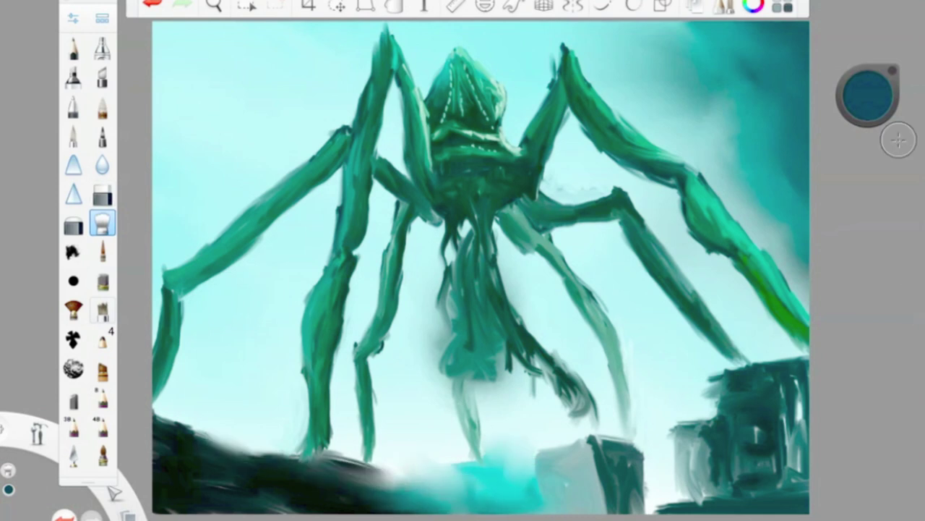
Step: Paint a blue splash with varied light and dark streaks rising from the water beneath the hanging mass
{"action": "left_click_drag", "start_coordinate": [868, 94], "coordinate": [868, 73]}
{"action": "left_click", "coordinate": [102, 252]}
{"action": "mouse_move", "coordinate": [474, 423]}
{"action": "left_mouse_down"}
{"action": "mouse_move", "coordinate": [474, 496]}
{"action": "mouse_move", "coordinate": [495, 412]}
{"action": "left_mouse_up"}
{"action": "left_click_drag", "start_coordinate": [452, 416], "coordinate": [493, 485]}
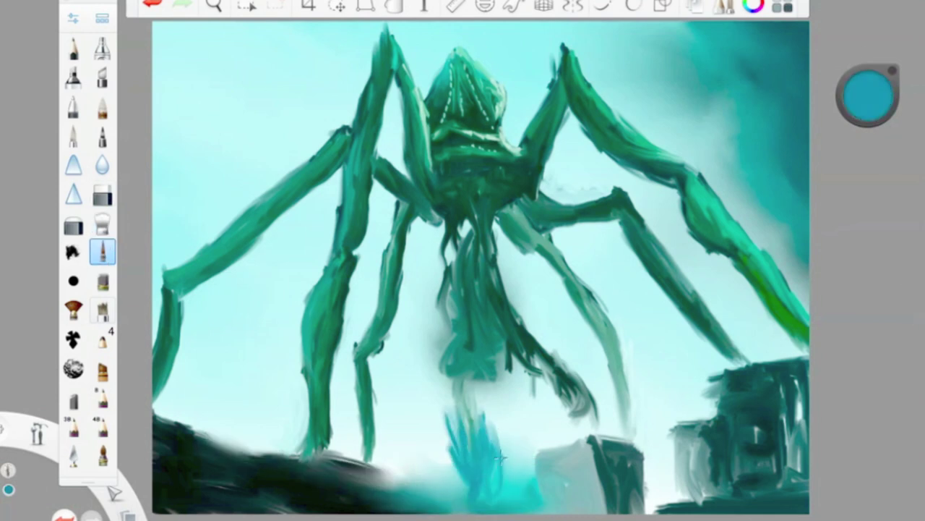
{"action": "left_click_drag", "start_coordinate": [868, 94], "coordinate": [868, 109]}
{"action": "left_click_drag", "start_coordinate": [470, 495], "coordinate": [484, 456]}
{"action": "left_click_drag", "start_coordinate": [867, 94], "coordinate": [867, 79]}
{"action": "left_click_drag", "start_coordinate": [481, 495], "coordinate": [498, 454]}
Step: Paint bright blue and pale horizontal ripples across the water between the dark ground and the grey block
{"action": "left_click_drag", "start_coordinate": [387, 480], "coordinate": [528, 495]}
{"action": "left_click_drag", "start_coordinate": [868, 94], "coordinate": [867, 79]}
{"action": "left_click_drag", "start_coordinate": [383, 502], "coordinate": [511, 470]}
{"action": "left_click_drag", "start_coordinate": [867, 94], "coordinate": [868, 79]}
{"action": "mouse_move", "coordinate": [520, 506]}
{"action": "left_mouse_down"}
{"action": "mouse_move", "coordinate": [376, 485]}
{"action": "mouse_move", "coordinate": [533, 470]}
{"action": "left_mouse_up"}
{"action": "left_click_drag", "start_coordinate": [423, 509], "coordinate": [329, 482]}
Step: Extend the dark ground with near-black rocky strokes toward the water's edge
{"action": "left_click_drag", "start_coordinate": [868, 94], "coordinate": [868, 115]}
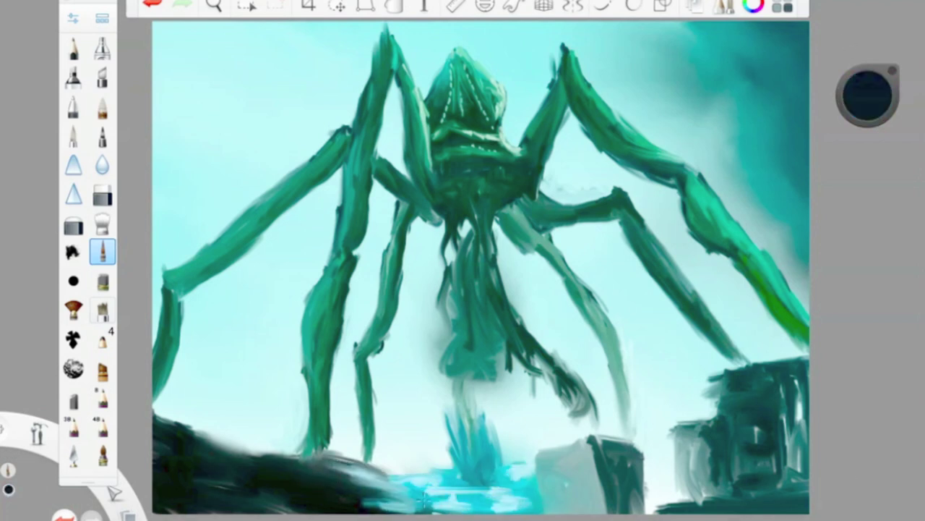
{"action": "left_click_drag", "start_coordinate": [340, 470], "coordinate": [428, 510]}
{"action": "left_click_drag", "start_coordinate": [380, 467], "coordinate": [423, 496]}
Step: Turn the grey block into a building with light face strokes, dark horizontal floor lines and a dark corner edge
{"action": "mouse_move", "coordinate": [868, 98]}
{"action": "left_mouse_down"}
{"action": "mouse_move", "coordinate": [853, 98]}
{"action": "mouse_move", "coordinate": [867, 80]}
{"action": "left_mouse_up"}
{"action": "mouse_move", "coordinate": [556, 506]}
{"action": "left_mouse_down"}
{"action": "mouse_move", "coordinate": [553, 448]}
{"action": "mouse_move", "coordinate": [539, 448]}
{"action": "left_mouse_up"}
{"action": "left_click_drag", "start_coordinate": [867, 94], "coordinate": [867, 116]}
{"action": "mouse_move", "coordinate": [596, 441]}
{"action": "left_mouse_down"}
{"action": "mouse_move", "coordinate": [597, 509]}
{"action": "mouse_move", "coordinate": [644, 442]}
{"action": "left_mouse_up"}
{"action": "left_click_drag", "start_coordinate": [593, 470], "coordinate": [636, 499]}
{"action": "left_click_drag", "start_coordinate": [867, 94], "coordinate": [867, 101]}
{"action": "left_click_drag", "start_coordinate": [546, 467], "coordinate": [600, 462]}
{"action": "left_click_drag", "start_coordinate": [546, 488], "coordinate": [594, 491]}
{"action": "left_click_drag", "start_coordinate": [867, 94], "coordinate": [868, 105]}
{"action": "left_click_drag", "start_coordinate": [593, 438], "coordinate": [594, 513]}
{"action": "left_click_drag", "start_coordinate": [647, 497], "coordinate": [648, 506]}
Step: Paint a small dark blue ruined tower just behind the grey building
{"action": "left_click_drag", "start_coordinate": [868, 94], "coordinate": [867, 94]}
{"action": "left_click_drag", "start_coordinate": [642, 387], "coordinate": [640, 470]}
{"action": "left_click_drag", "start_coordinate": [636, 416], "coordinate": [629, 448]}
Step: Paint a tall pale grey-lilac tower with shaded sides between the dark blue tower and the large dark block
{"action": "left_click_drag", "start_coordinate": [867, 94], "coordinate": [868, 94]}
{"action": "left_click_drag", "start_coordinate": [680, 441], "coordinate": [680, 499]}
{"action": "left_click_drag", "start_coordinate": [676, 383], "coordinate": [676, 507]}
{"action": "left_click_drag", "start_coordinate": [683, 376], "coordinate": [692, 466]}
{"action": "left_click_drag", "start_coordinate": [676, 376], "coordinate": [676, 481]}
{"action": "left_click_drag", "start_coordinate": [669, 492], "coordinate": [713, 512]}
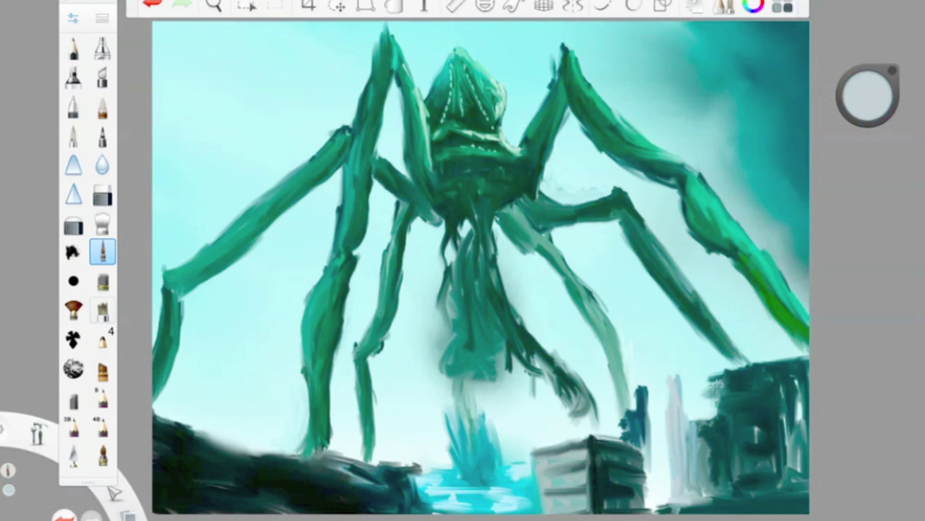
{"action": "left_click_drag", "start_coordinate": [867, 94], "coordinate": [867, 104]}
{"action": "left_click_drag", "start_coordinate": [683, 380], "coordinate": [684, 496]}
Step: Cover the large dark block with dark teal strokes to fill in its light gaps
{"action": "left_click_drag", "start_coordinate": [868, 94], "coordinate": [868, 105]}
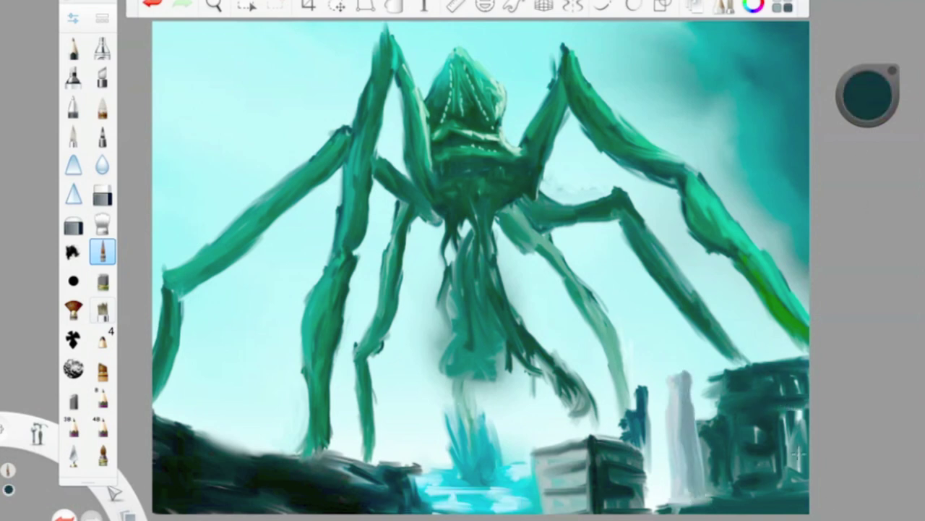
{"action": "left_click_drag", "start_coordinate": [755, 376], "coordinate": [737, 423]}
{"action": "left_click_drag", "start_coordinate": [791, 433], "coordinate": [773, 473]}
{"action": "left_click_drag", "start_coordinate": [867, 94], "coordinate": [857, 123]}
{"action": "mouse_move", "coordinate": [795, 377]}
{"action": "left_mouse_down"}
{"action": "mouse_move", "coordinate": [788, 438]}
{"action": "mouse_move", "coordinate": [752, 492]}
{"action": "left_mouse_up"}
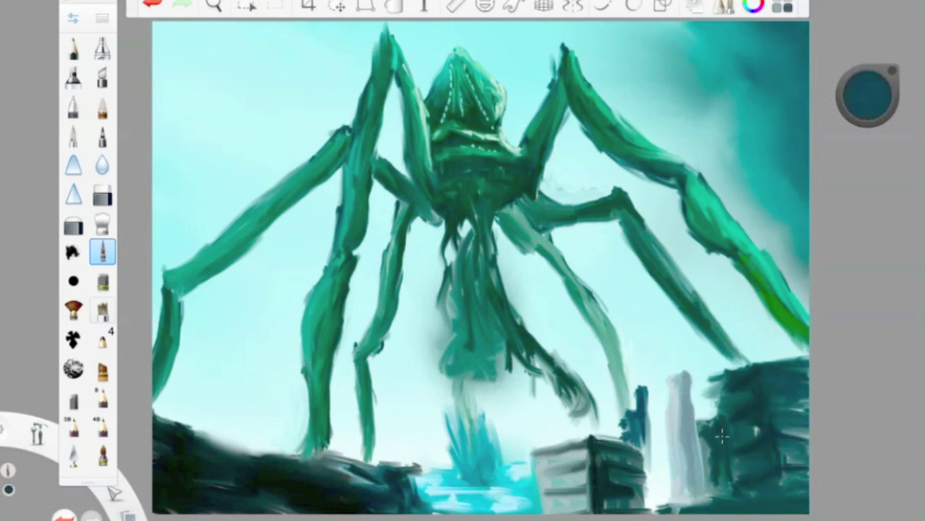
Step: Repaint the front face of the grey building with warm brownish-grey strokes
{"action": "left_click_drag", "start_coordinate": [867, 94], "coordinate": [867, 87]}
{"action": "mouse_move", "coordinate": [571, 445]}
{"action": "left_mouse_down"}
{"action": "mouse_move", "coordinate": [550, 463]}
{"action": "mouse_move", "coordinate": [542, 499]}
{"action": "mouse_move", "coordinate": [582, 513]}
{"action": "left_mouse_up"}
{"action": "left_click_drag", "start_coordinate": [867, 94], "coordinate": [860, 172]}
{"action": "mouse_move", "coordinate": [571, 452]}
{"action": "left_mouse_down"}
{"action": "mouse_move", "coordinate": [550, 481]}
{"action": "mouse_move", "coordinate": [582, 513]}
{"action": "left_mouse_up"}
Step: Paint an orange explosion against the far-left leg, smudge its edges, and add a peach spot on the rear-right leg
{"action": "left_click_drag", "start_coordinate": [868, 94], "coordinate": [867, 83]}
{"action": "left_click", "coordinate": [867, 94]}
{"action": "mouse_move", "coordinate": [286, 177]}
{"action": "left_mouse_down"}
{"action": "mouse_move", "coordinate": [238, 210]}
{"action": "mouse_move", "coordinate": [250, 201]}
{"action": "left_mouse_up"}
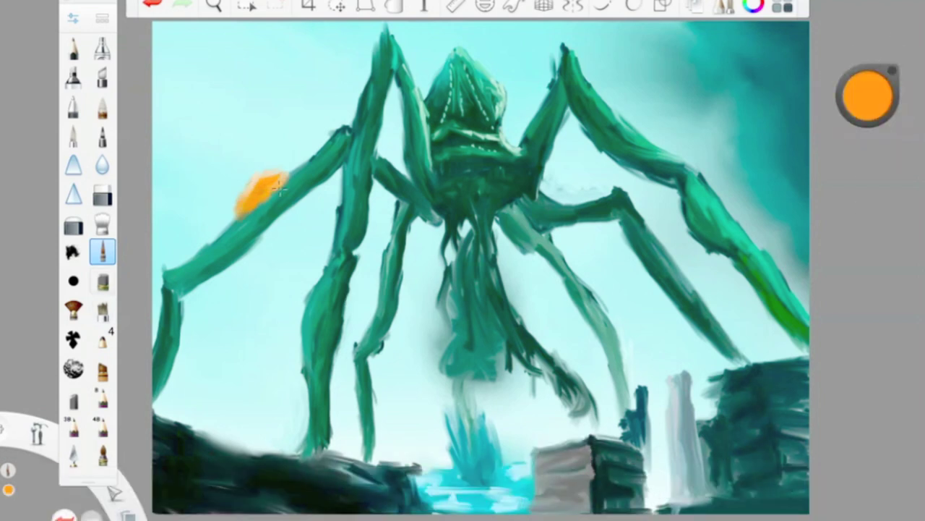
{"action": "left_click", "coordinate": [102, 222]}
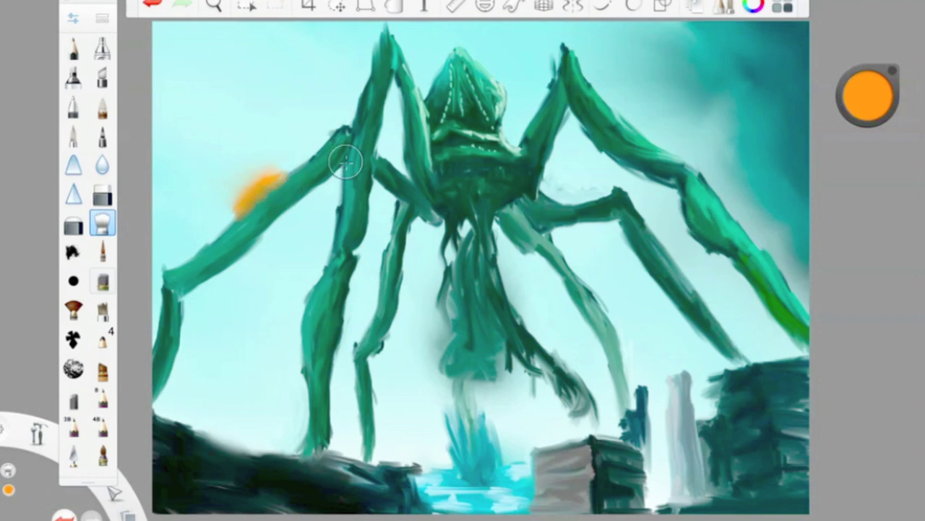
{"action": "left_click", "coordinate": [102, 250]}
Step: Paint dark teal clouds along the left edge and above the left ground, and smudge them into smoke
{"action": "left_click_drag", "start_coordinate": [868, 96], "coordinate": [837, 397]}
{"action": "left_click", "coordinate": [102, 281]}
{"action": "left_click_drag", "start_coordinate": [177, 123], "coordinate": [163, 275]}
{"action": "left_click_drag", "start_coordinate": [217, 379], "coordinate": [192, 452]}
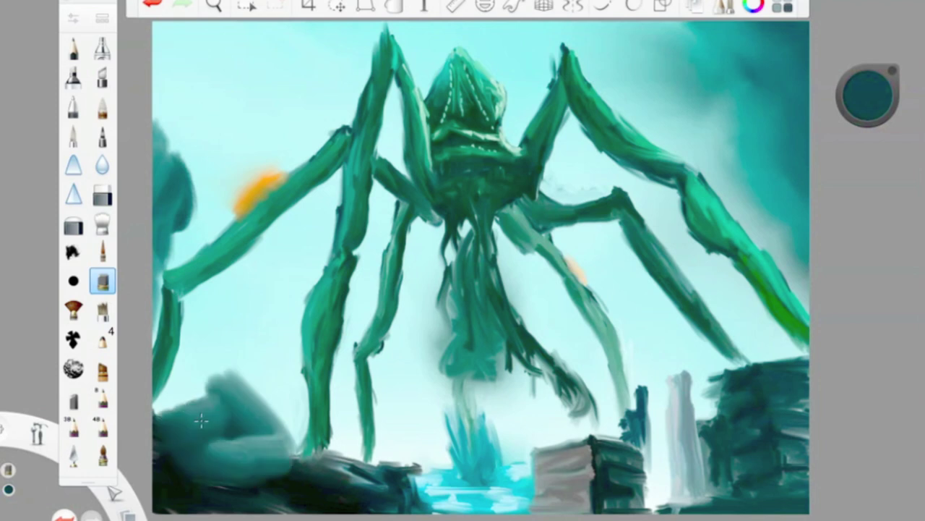
{"action": "double_click", "coordinate": [102, 223]}
{"action": "left_click_drag", "start_coordinate": [174, 376], "coordinate": [212, 427]}
{"action": "left_click_drag", "start_coordinate": [170, 123], "coordinate": [166, 289]}
Step: Add dark strokes at the rocky shoreline and cyan water around the base of the pale tower
{"action": "left_click", "coordinate": [868, 95]}
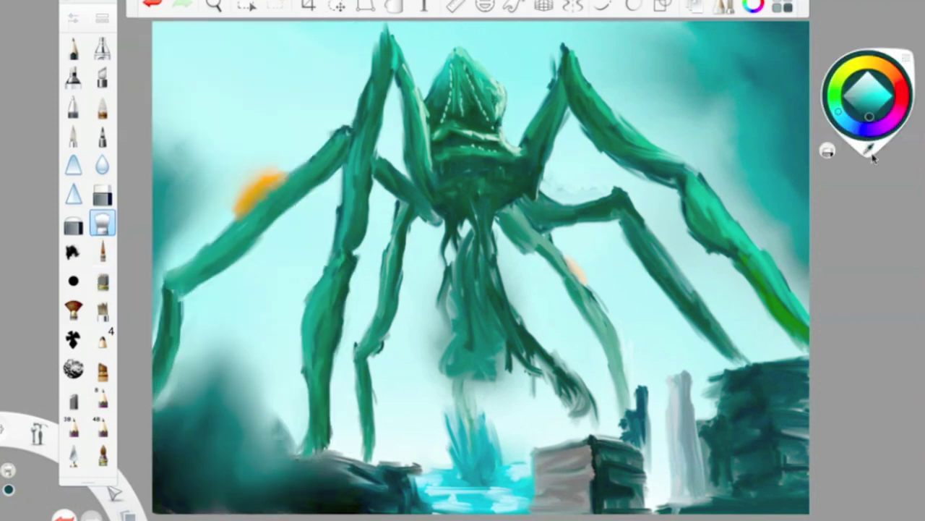
{"action": "left_click", "coordinate": [102, 251]}
{"action": "left_click_drag", "start_coordinate": [401, 481], "coordinate": [452, 509]}
{"action": "mouse_move", "coordinate": [643, 484]}
{"action": "left_mouse_down"}
{"action": "mouse_move", "coordinate": [687, 507]}
{"action": "mouse_move", "coordinate": [716, 499]}
{"action": "left_mouse_up"}
{"action": "left_click", "coordinate": [470, 499], "text": "alt"}
{"action": "left_click_drag", "start_coordinate": [654, 470], "coordinate": [720, 503]}
{"action": "left_click", "coordinate": [102, 223]}
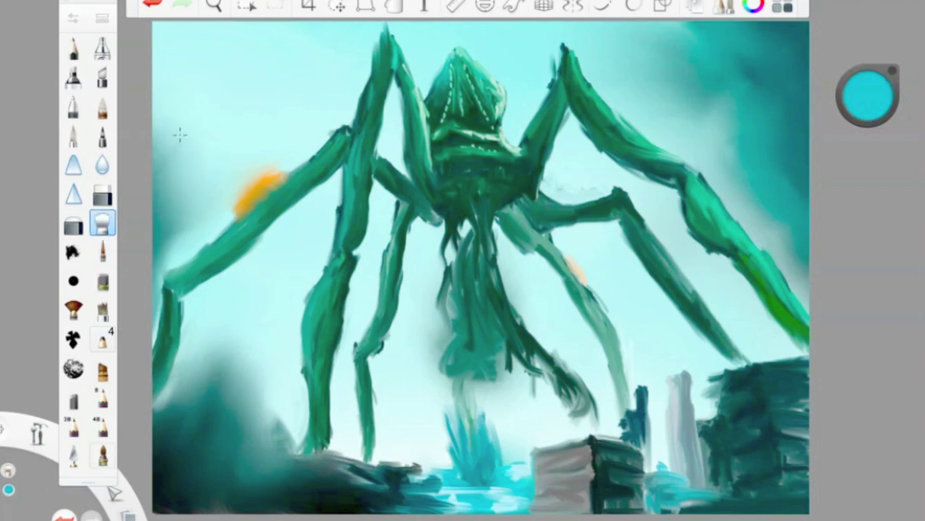
Step: Add dark green pointed tips to the leg joints and rows of pale highlight specks on the body
{"action": "left_click", "coordinate": [365, 153], "text": "alt"}
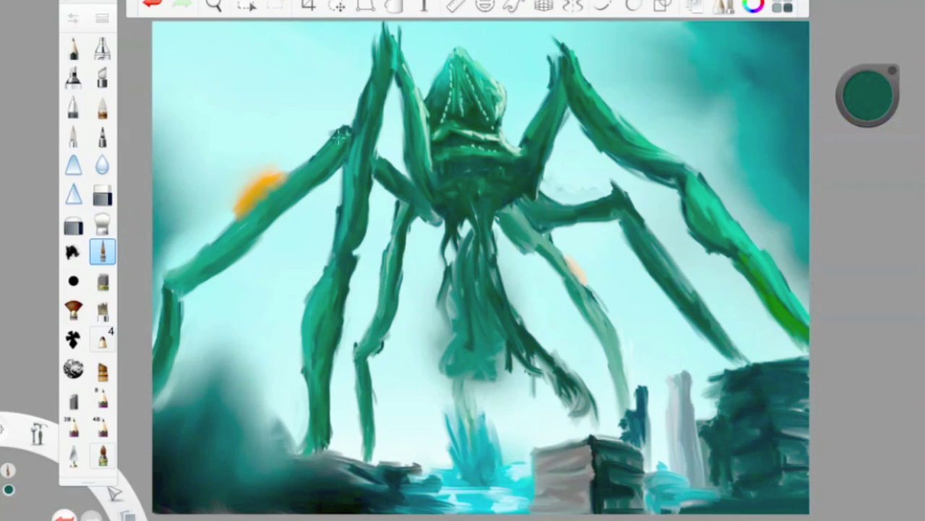
{"action": "left_click", "coordinate": [438, 63], "text": "alt"}
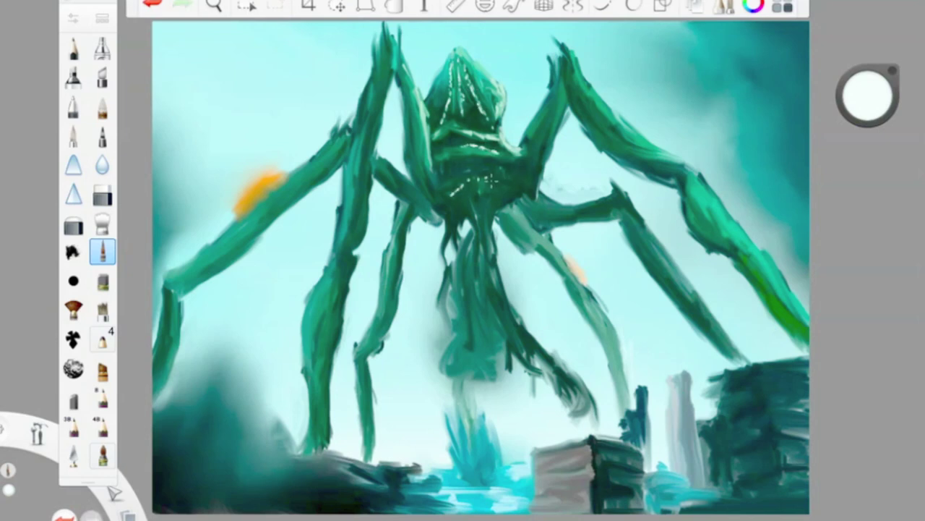
{"action": "left_click_drag", "start_coordinate": [833, 97], "coordinate": [428, 166]}
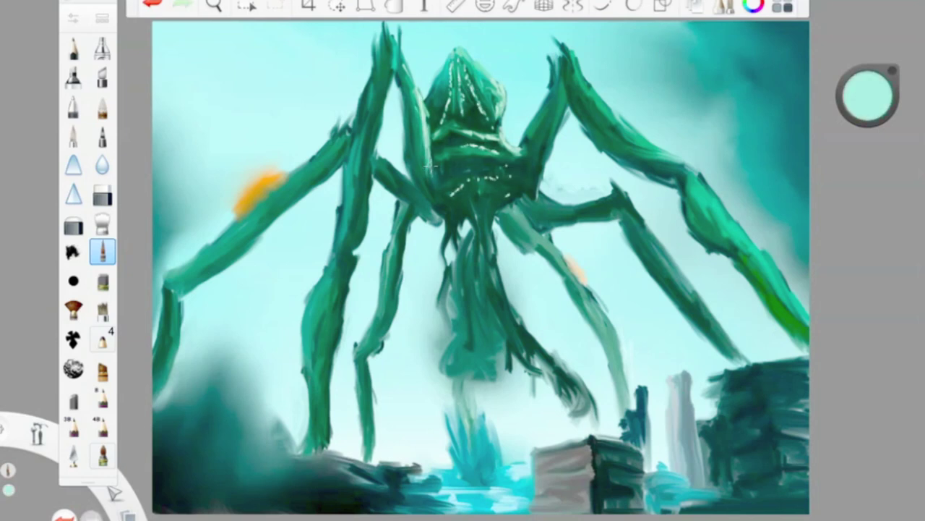
Step: Paint pale cream streaks inside the orange explosion and dark debris specks in the sky above it
{"action": "left_click", "coordinate": [260, 185], "text": "alt"}
{"action": "left_click_drag", "start_coordinate": [265, 178], "coordinate": [249, 199]}
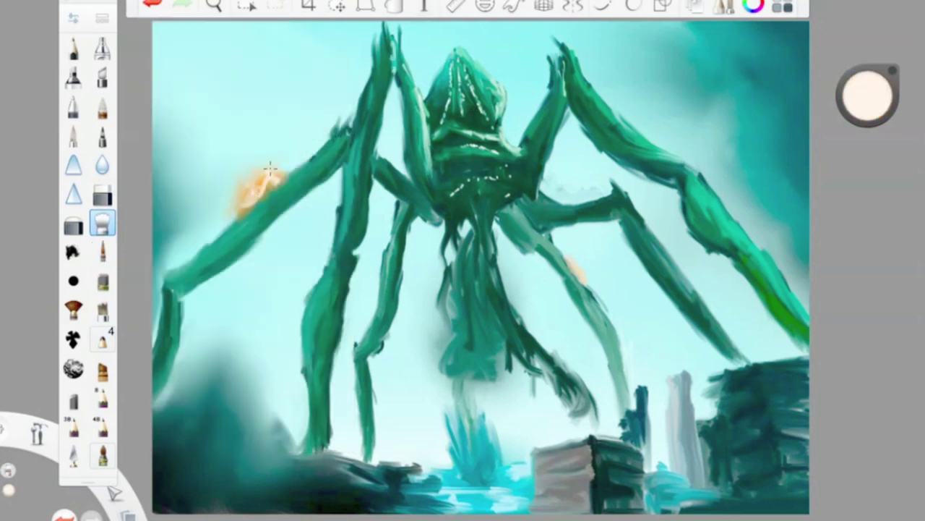
{"action": "left_click", "coordinate": [102, 251]}
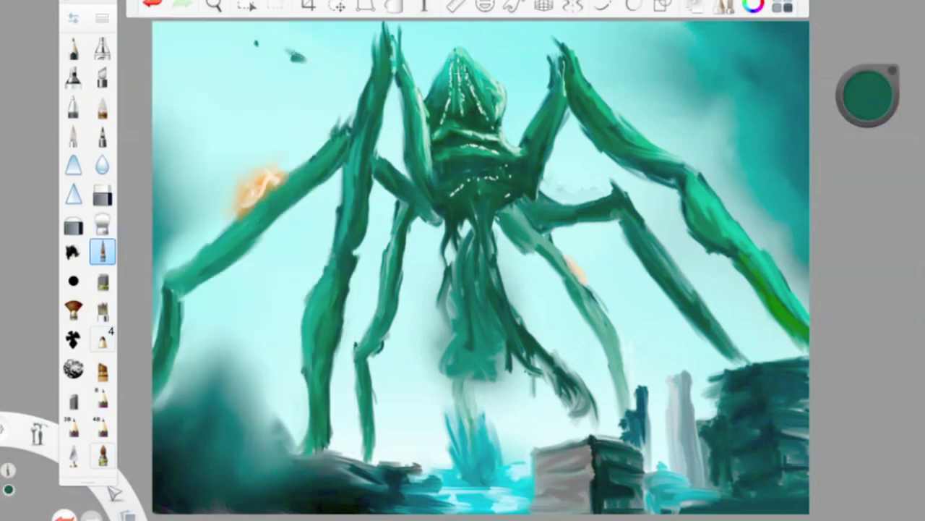
Step: Paint thin green tendrils curling out on both sides of the hanging mass and down toward the grey building
{"action": "mouse_move", "coordinate": [431, 283]}
{"action": "left_mouse_down"}
{"action": "mouse_move", "coordinate": [384, 240]}
{"action": "mouse_move", "coordinate": [361, 249]}
{"action": "left_mouse_up"}
{"action": "left_click", "coordinate": [498, 234], "text": "alt"}
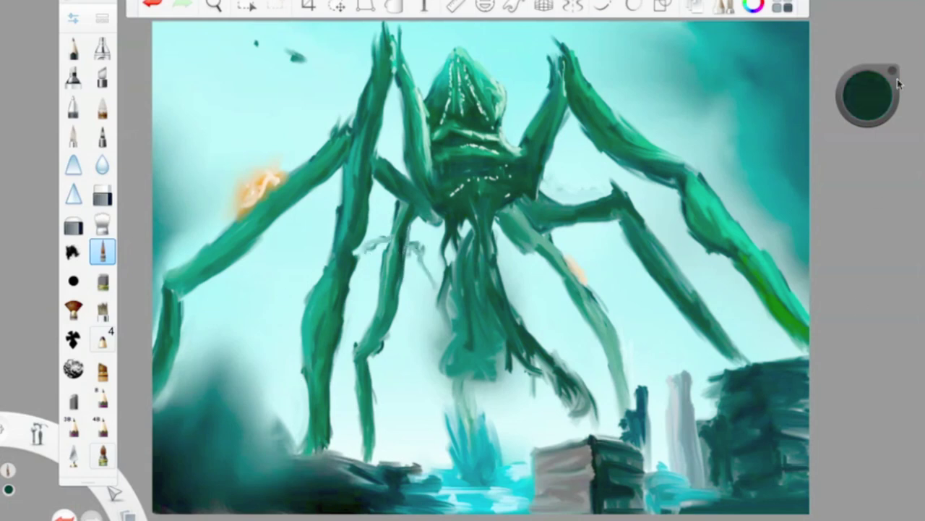
{"action": "left_click_drag", "start_coordinate": [898, 84], "coordinate": [878, 97]}
{"action": "left_click_drag", "start_coordinate": [506, 246], "coordinate": [558, 319]}
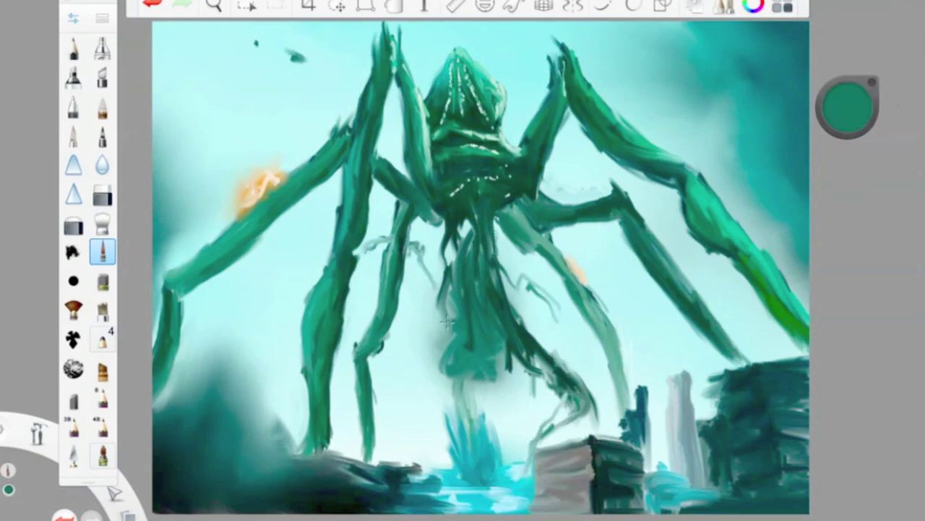
Step: Paint black debris and dust bursting from the ground around the front-left foot and smudge it
{"action": "left_click", "coordinate": [311, 452], "text": "alt"}
{"action": "mouse_move", "coordinate": [348, 463]}
{"action": "left_mouse_down"}
{"action": "mouse_move", "coordinate": [286, 430]}
{"action": "mouse_move", "coordinate": [264, 396]}
{"action": "left_mouse_up"}
{"action": "left_click", "coordinate": [102, 222]}
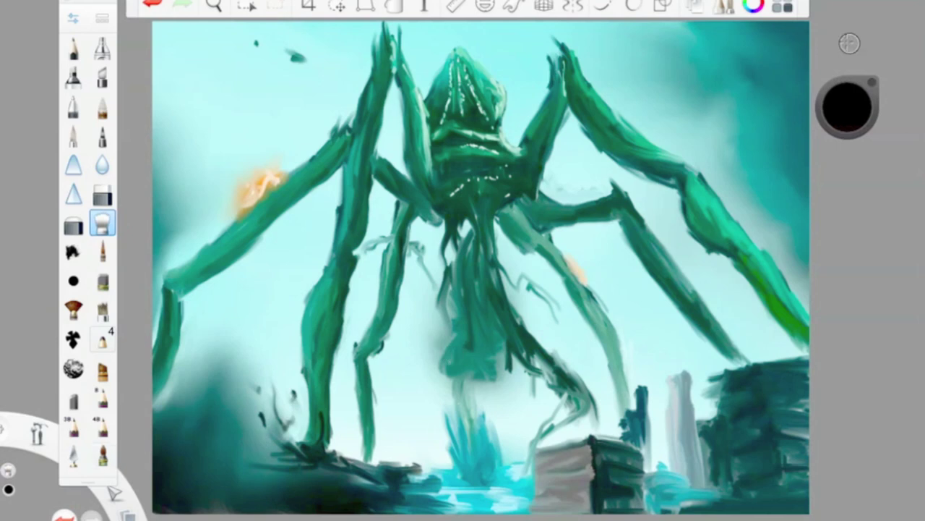
Step: Shade the lower part of the front-right leg and the hanging mass with dark green
{"action": "key", "text": "b"}
{"action": "left_click", "coordinate": [789, 318], "text": "alt"}
{"action": "left_click_drag", "start_coordinate": [799, 339], "coordinate": [748, 239]}
{"action": "left_click", "coordinate": [806, 162]}
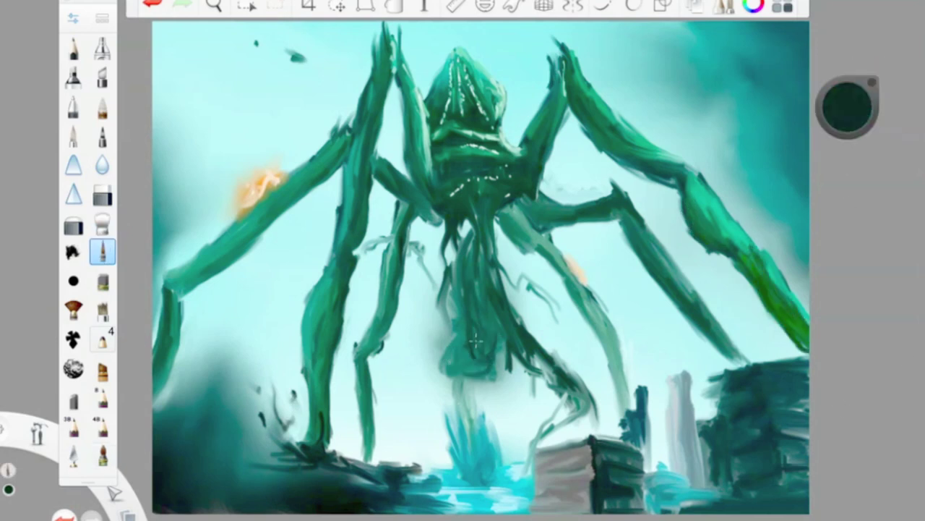
{"action": "left_click_drag", "start_coordinate": [864, 124], "coordinate": [376, 72]}
Step: Paint pale cloud streaks in the upper-left sky and blend them
{"action": "left_click", "coordinate": [155, 31], "text": "alt"}
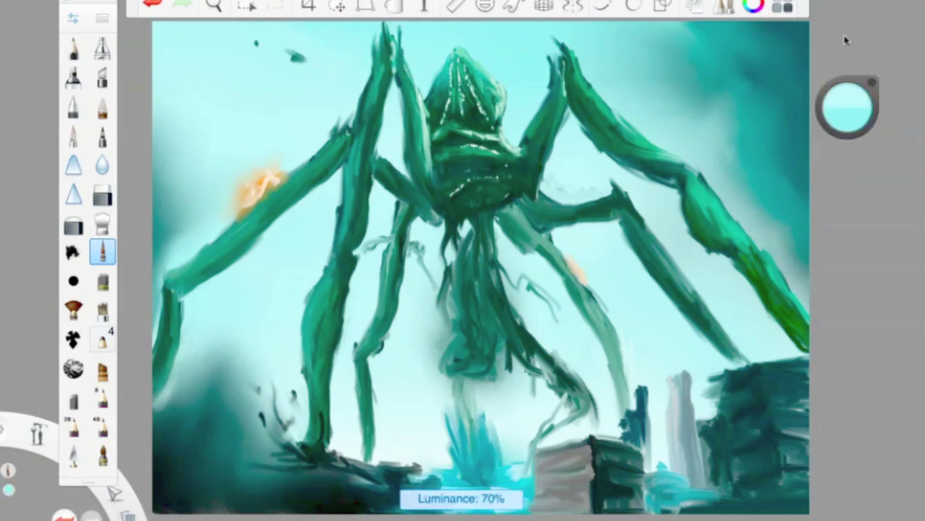
{"action": "left_click", "coordinate": [229, 97], "text": "alt"}
{"action": "left_click_drag", "start_coordinate": [218, 81], "coordinate": [282, 81]}
{"action": "key", "text": "b"}
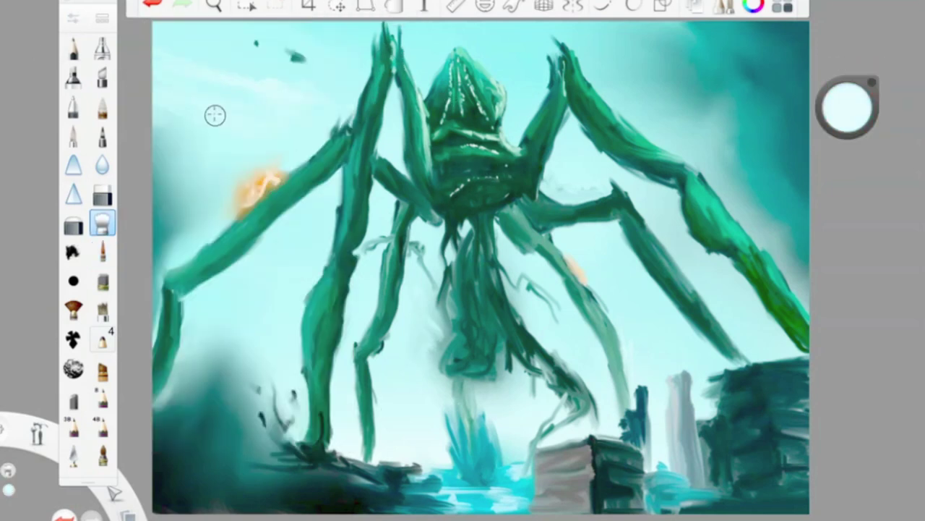
Step: Airbrush pale sky colour over both rear legs and the blue splash to push them into the mist
{"action": "key", "text": "b"}
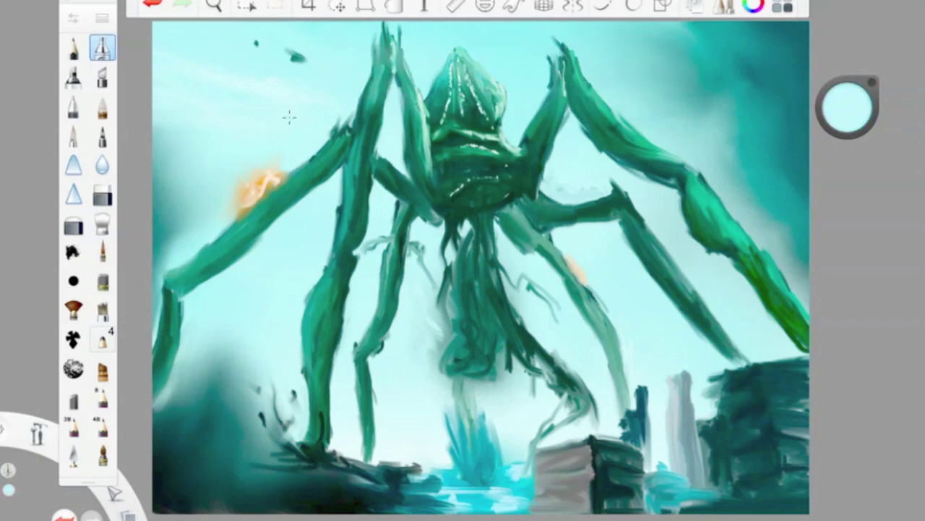
{"action": "left_click_drag", "start_coordinate": [413, 215], "coordinate": [365, 433]}
{"action": "left_click_drag", "start_coordinate": [510, 216], "coordinate": [622, 405]}
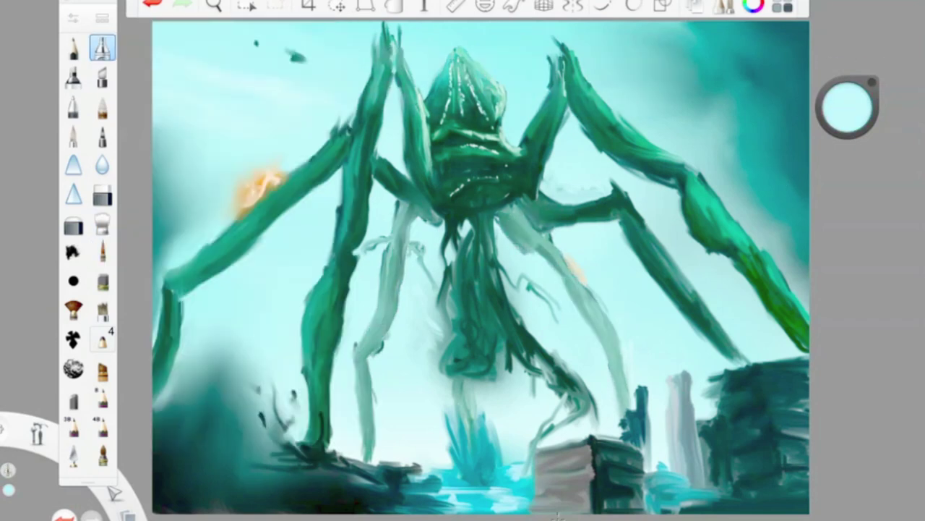
{"action": "left_click_drag", "start_coordinate": [405, 463], "coordinate": [543, 474]}
Step: Paint very dark teal clouds in the upper-right sky and smudge them into soft storm clouds
{"action": "left_click_drag", "start_coordinate": [846, 78], "coordinate": [844, 145]}
{"action": "key", "text": "b"}
{"action": "mouse_move", "coordinate": [798, 28]}
{"action": "left_mouse_down"}
{"action": "mouse_move", "coordinate": [766, 174]}
{"action": "mouse_move", "coordinate": [708, 43]}
{"action": "left_mouse_up"}
{"action": "left_click_drag", "start_coordinate": [759, 86], "coordinate": [781, 166]}
{"action": "double_click", "coordinate": [102, 222]}
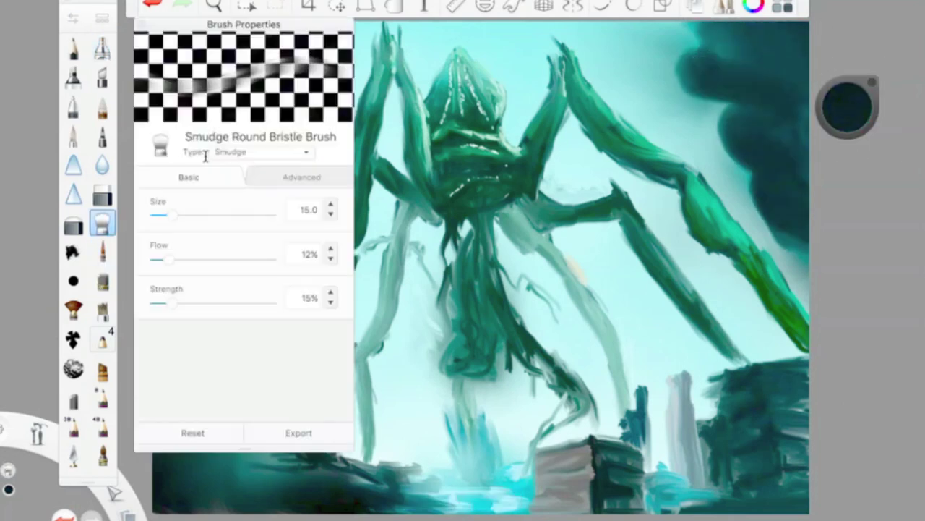
{"action": "left_click_drag", "start_coordinate": [796, 246], "coordinate": [687, 43]}
{"action": "left_click_drag", "start_coordinate": [788, 289], "coordinate": [650, 58]}
{"action": "left_click_drag", "start_coordinate": [708, 44], "coordinate": [667, 58]}
Step: Add more dark teal to the upper-right clouds and smudge their edges down along the front-right leg
{"action": "left_click", "coordinate": [667, 58], "text": "alt"}
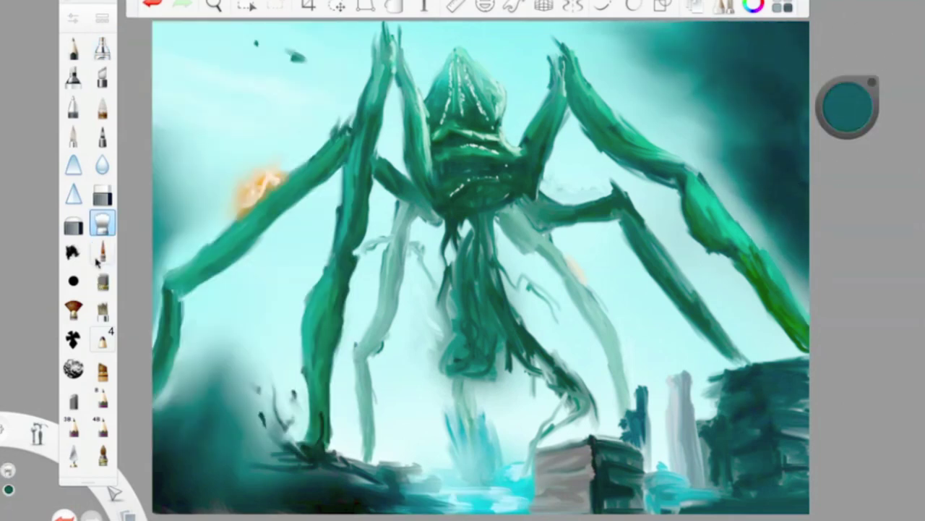
{"action": "left_click", "coordinate": [102, 251]}
{"action": "left_click_drag", "start_coordinate": [752, 29], "coordinate": [694, 73]}
{"action": "left_click", "coordinate": [102, 222]}
{"action": "left_click_drag", "start_coordinate": [752, 163], "coordinate": [716, 192]}
{"action": "left_click_drag", "start_coordinate": [802, 303], "coordinate": [785, 264]}
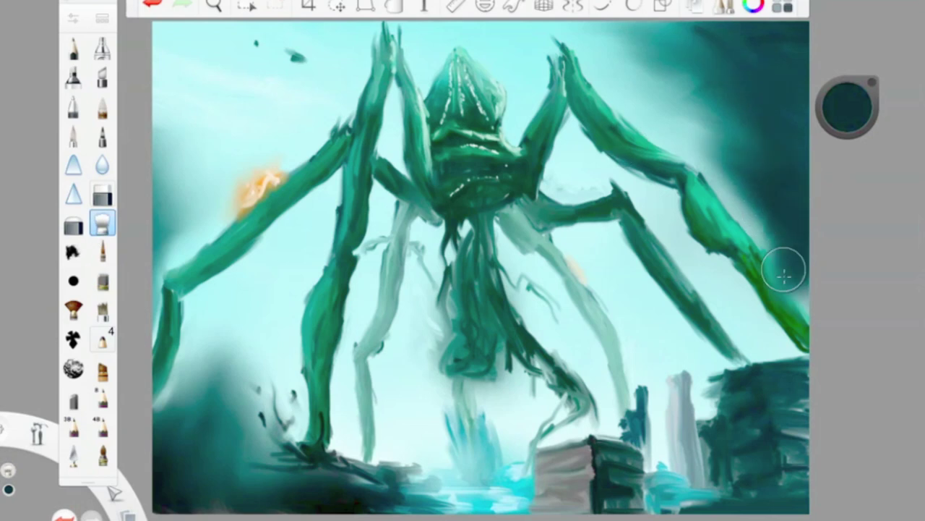
Step: Detail the large dark block as a ruined building with lighter teal and near-black strokes
{"action": "left_click_drag", "start_coordinate": [847, 108], "coordinate": [846, 80]}
{"action": "left_click", "coordinate": [102, 251]}
{"action": "mouse_move", "coordinate": [720, 405]}
{"action": "left_mouse_down"}
{"action": "mouse_move", "coordinate": [749, 470]}
{"action": "mouse_move", "coordinate": [734, 483]}
{"action": "left_mouse_up"}
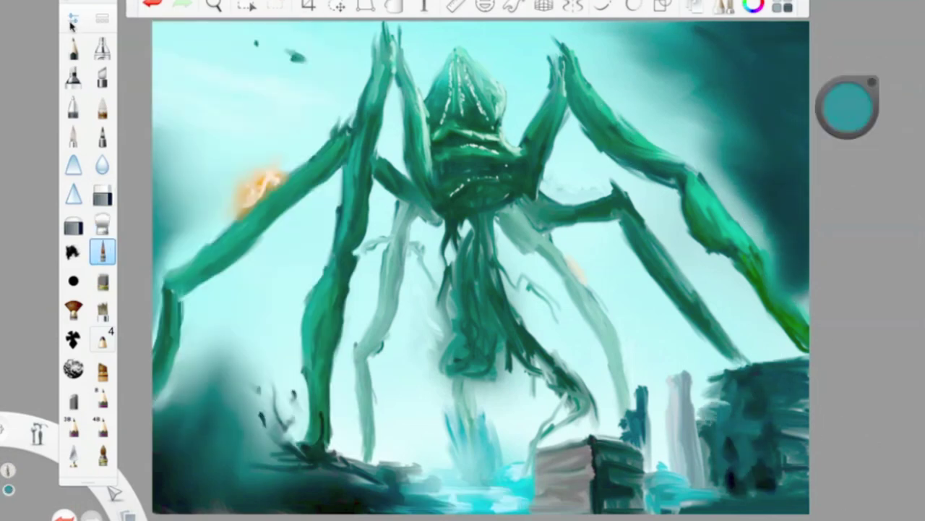
{"action": "left_click_drag", "start_coordinate": [847, 109], "coordinate": [854, 239]}
{"action": "left_click_drag", "start_coordinate": [761, 443], "coordinate": [724, 432]}
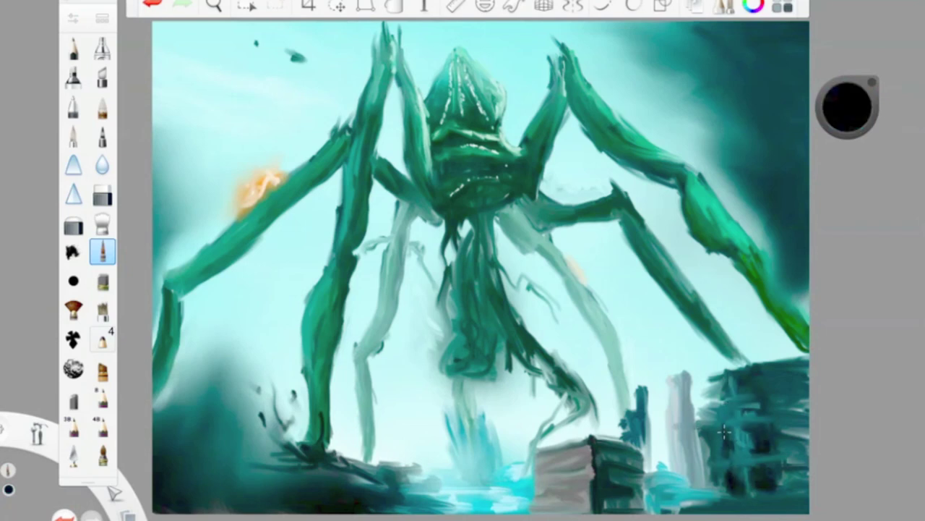
Step: Paint light grey floor lines, a pale corner edge and grey side ledges on the grey building
{"action": "left_click_drag", "start_coordinate": [848, 107], "coordinate": [847, 72]}
{"action": "mouse_move", "coordinate": [549, 448]}
{"action": "left_mouse_down"}
{"action": "mouse_move", "coordinate": [585, 460]}
{"action": "mouse_move", "coordinate": [551, 483]}
{"action": "mouse_move", "coordinate": [587, 491]}
{"action": "left_mouse_up"}
{"action": "left_click_drag", "start_coordinate": [847, 107], "coordinate": [848, 133]}
{"action": "left_click_drag", "start_coordinate": [589, 442], "coordinate": [594, 509]}
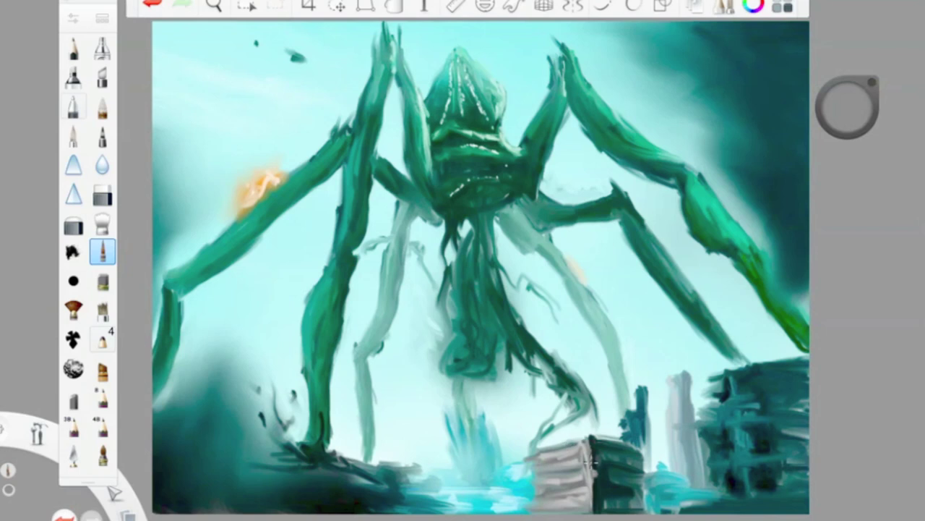
{"action": "left_click_drag", "start_coordinate": [586, 440], "coordinate": [611, 469]}
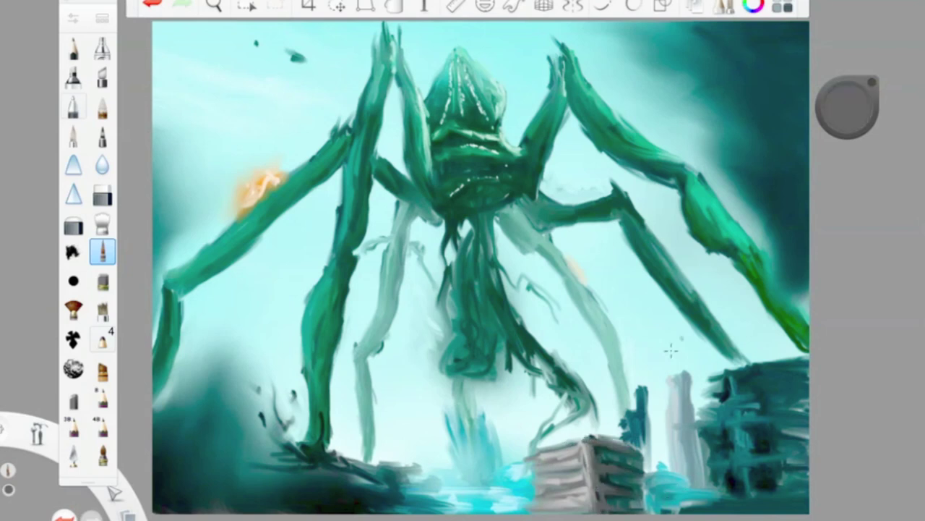
Step: Add thin light and dark grey spires to the pale tower and smudge the blue splash softer
{"action": "left_click_drag", "start_coordinate": [680, 462], "coordinate": [669, 368]}
{"action": "left_click_drag", "start_coordinate": [661, 478], "coordinate": [662, 347]}
{"action": "left_click_drag", "start_coordinate": [848, 107], "coordinate": [847, 94]}
{"action": "left_click_drag", "start_coordinate": [676, 362], "coordinate": [686, 463]}
{"action": "left_click", "coordinate": [102, 225]}
{"action": "mouse_move", "coordinate": [478, 415]}
{"action": "left_mouse_down"}
{"action": "mouse_move", "coordinate": [462, 491]}
{"action": "mouse_move", "coordinate": [449, 506]}
{"action": "mouse_move", "coordinate": [457, 463]}
{"action": "left_mouse_up"}
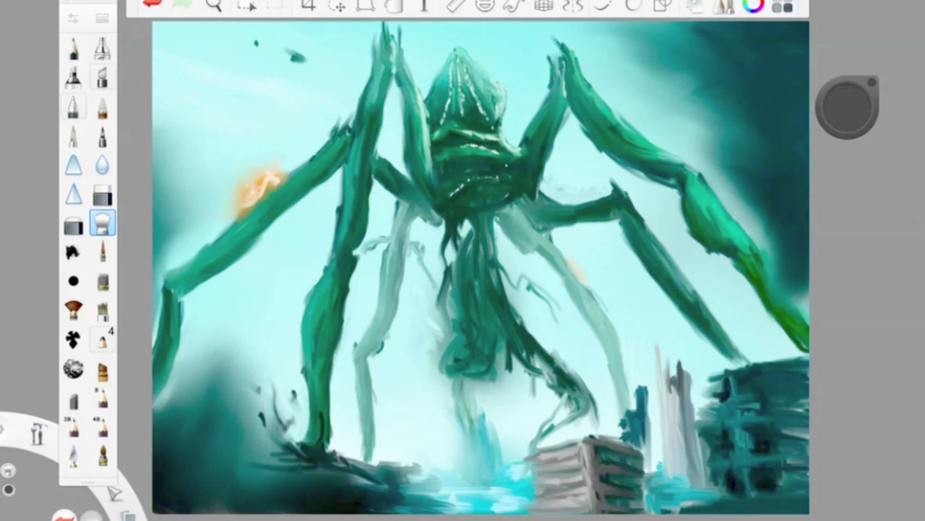
Step: Paint mid-green strokes up the front-left leg and across the creature's lower body with the Small Rigger brush
{"action": "left_click", "coordinate": [312, 318], "text": "alt"}
{"action": "left_click", "coordinate": [102, 251]}
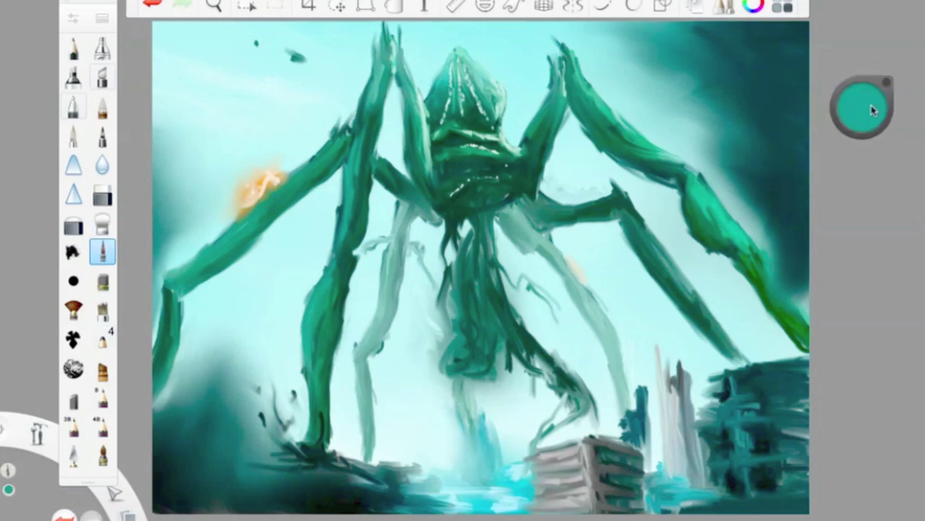
{"action": "left_click", "coordinate": [358, 189], "text": "alt"}
{"action": "left_click_drag", "start_coordinate": [337, 253], "coordinate": [383, 116]}
{"action": "left_click_drag", "start_coordinate": [355, 210], "coordinate": [376, 72]}
{"action": "left_click_drag", "start_coordinate": [369, 109], "coordinate": [379, 58]}
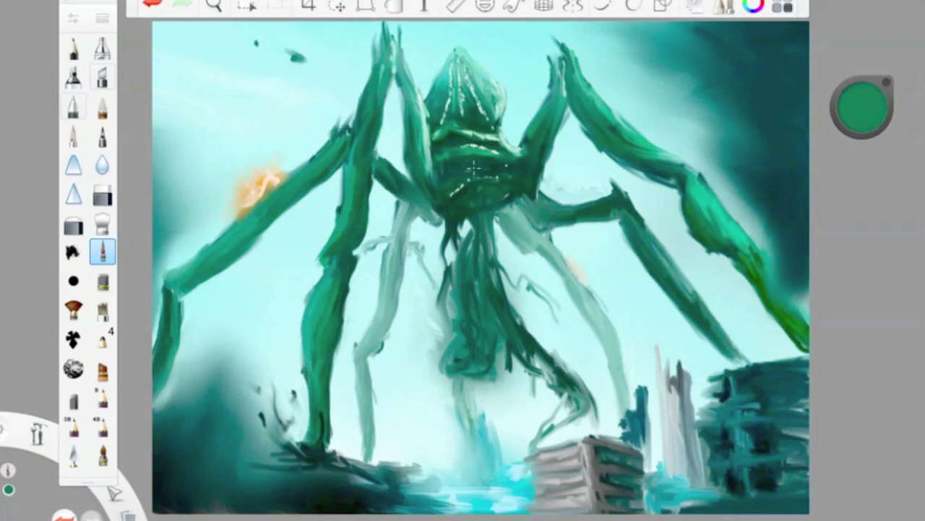
{"action": "left_click_drag", "start_coordinate": [419, 159], "coordinate": [474, 174]}
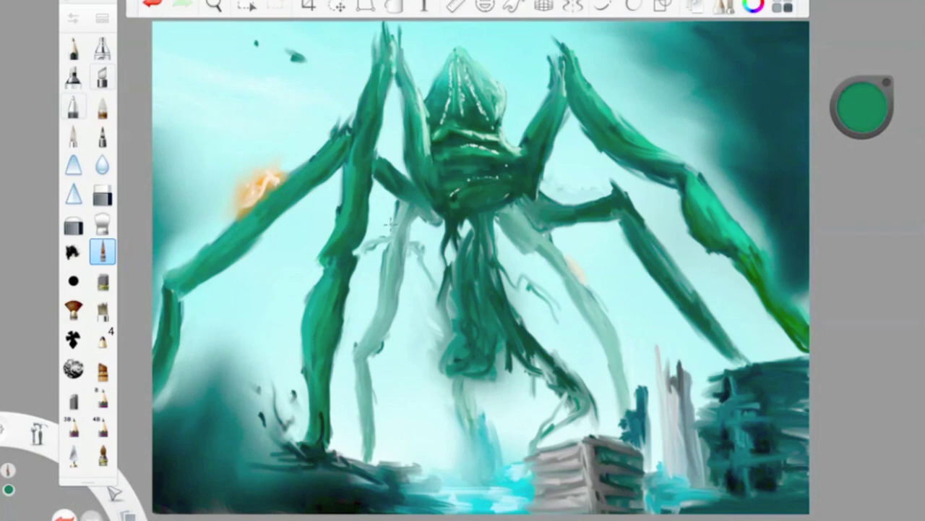
Step: Airbrush pale cyan haze over the upper outer legs, the orange explosion and the creature's head
{"action": "key", "text": "c"}
{"action": "key", "text": "b"}
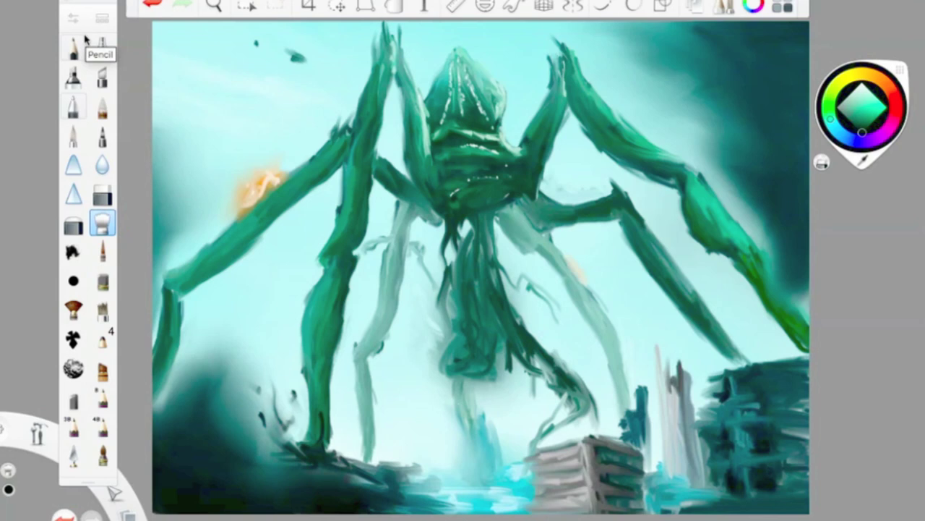
{"action": "key", "text": "c"}
{"action": "left_click", "coordinate": [102, 47]}
{"action": "left_click_drag", "start_coordinate": [217, 239], "coordinate": [362, 109]}
{"action": "left_click_drag", "start_coordinate": [163, 253], "coordinate": [340, 127]}
{"action": "left_click_drag", "start_coordinate": [680, 170], "coordinate": [557, 44]}
{"action": "left_click_drag", "start_coordinate": [433, 109], "coordinate": [491, 54]}
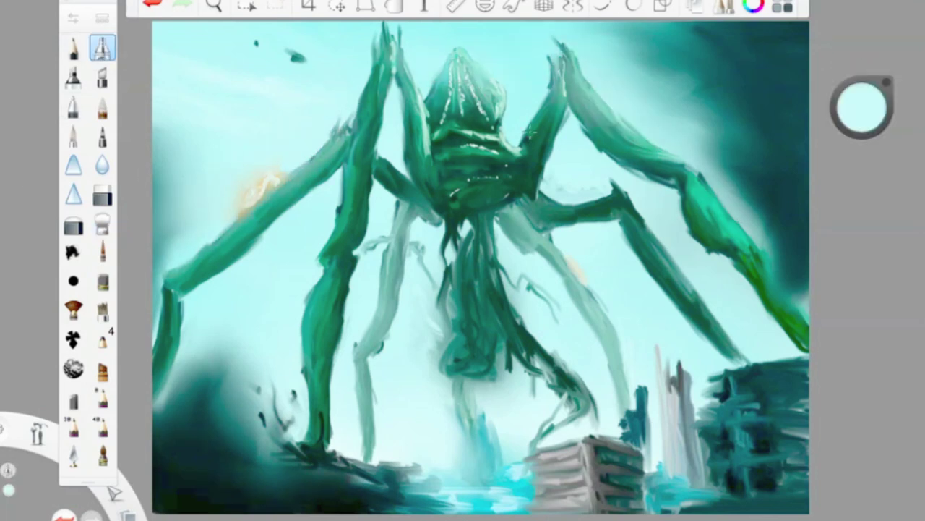
Step: Add teal strokes to the pale rear-right leg and the upper part of the bent right leg
{"action": "key", "text": "c"}
{"action": "left_click", "coordinate": [262, 258], "text": "alt"}
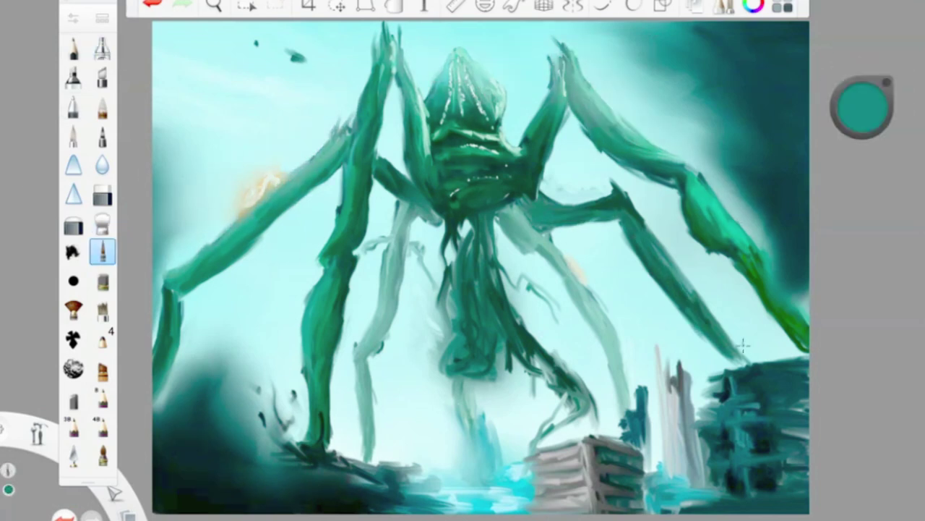
{"action": "left_click", "coordinate": [499, 232], "text": "alt"}
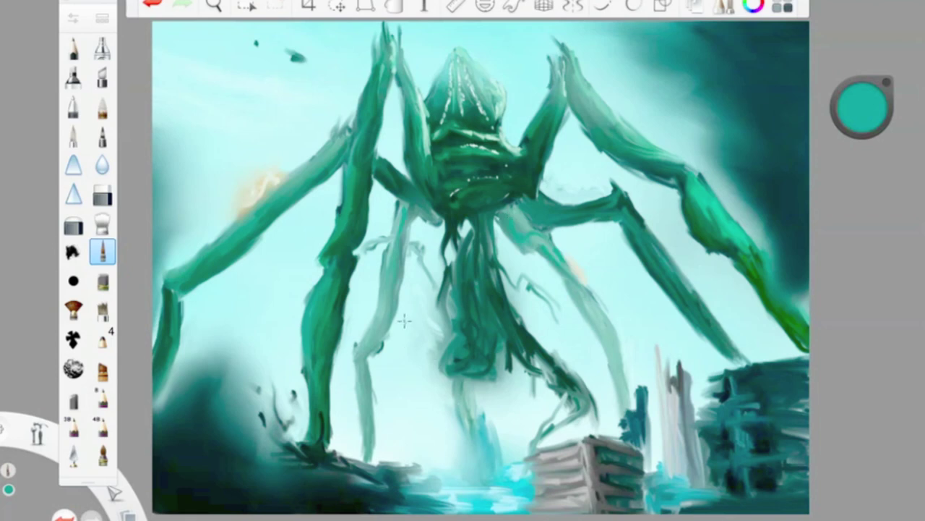
Step: Paint small dark teal flying shapes in the sky among the right legs and dark debris beside the front-left foot
{"action": "left_click_drag", "start_coordinate": [862, 107], "coordinate": [862, 124]}
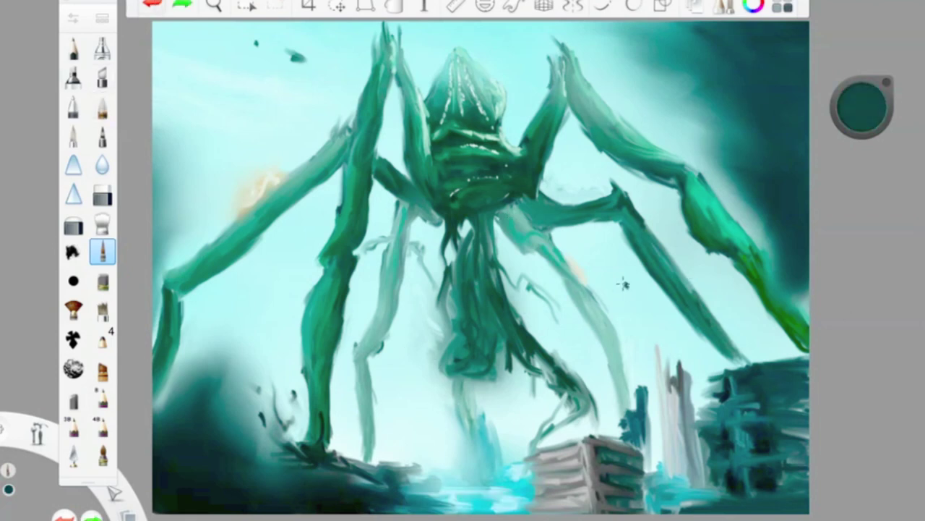
{"action": "left_click", "coordinate": [70, 21]}
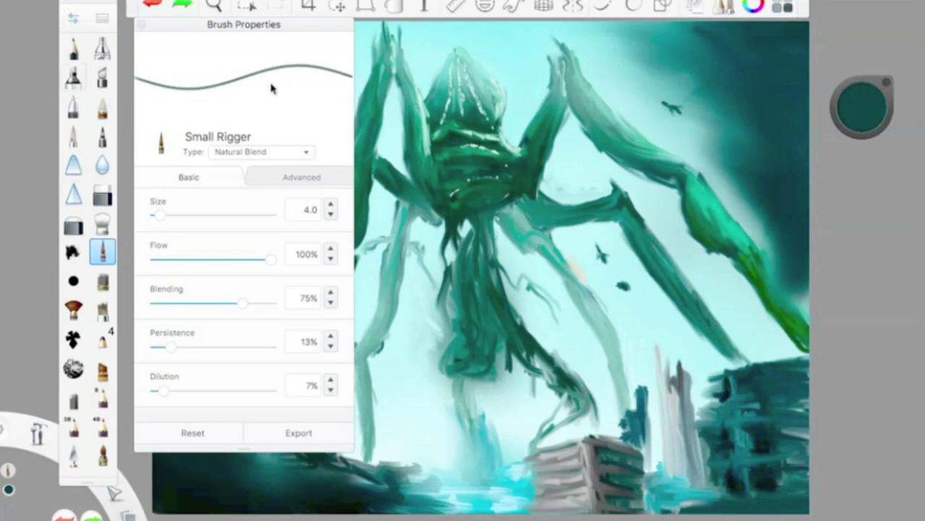
{"action": "left_click", "coordinate": [599, 252]}
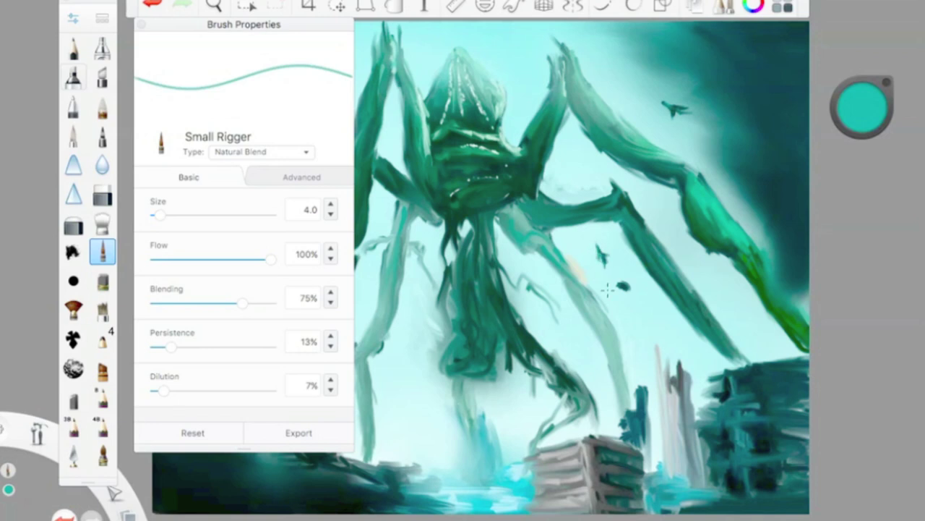
{"action": "left_click", "coordinate": [102, 251]}
{"action": "mouse_move", "coordinate": [345, 406]}
{"action": "left_mouse_down"}
{"action": "mouse_move", "coordinate": [354, 431]}
{"action": "mouse_move", "coordinate": [406, 454]}
{"action": "left_mouse_up"}
Step: Add light teal touches to the rear-right leg and near-black strokes along the hanging tentacles beneath the body
{"action": "left_click", "coordinate": [582, 172], "text": "alt"}
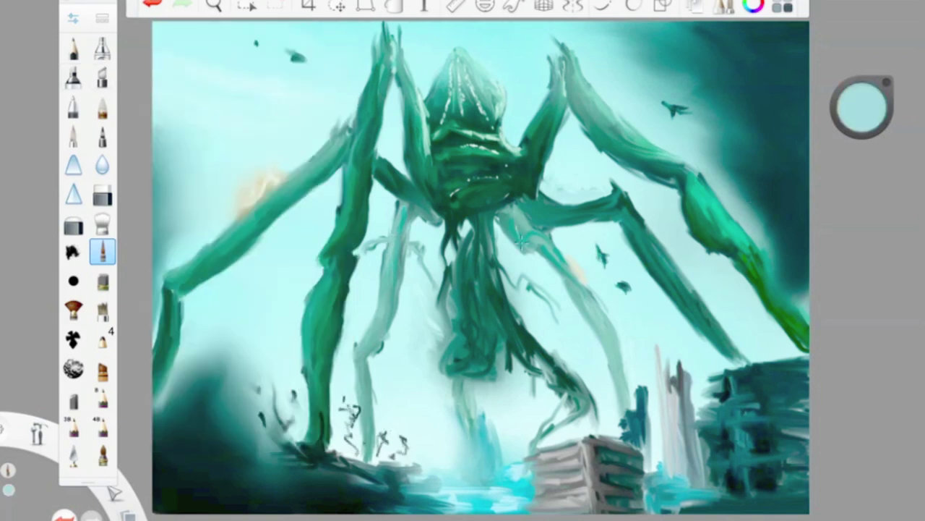
{"action": "left_click", "coordinate": [102, 251]}
{"action": "left_click", "coordinate": [102, 250]}
{"action": "left_click_drag", "start_coordinate": [456, 204], "coordinate": [437, 316]}
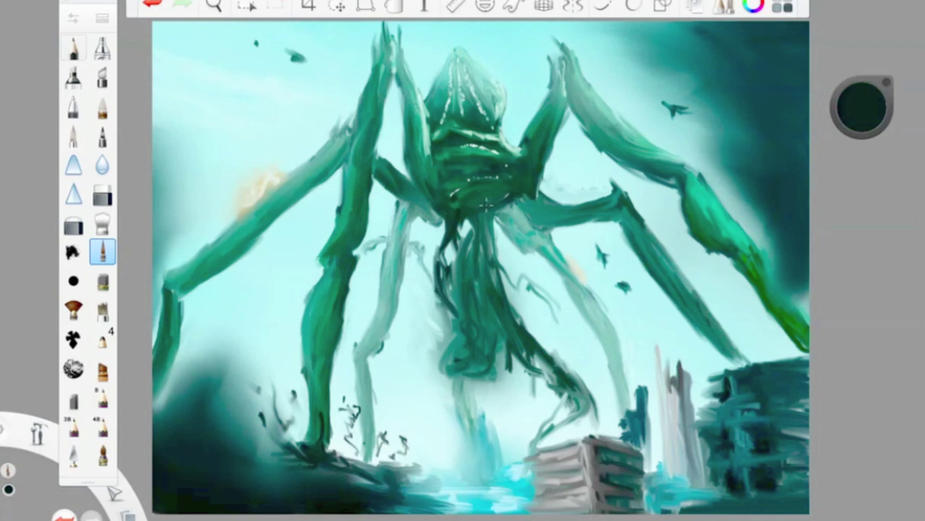
{"action": "left_click_drag", "start_coordinate": [486, 202], "coordinate": [478, 310]}
Step: Paint teal highlights on the front-left leg, the lower edge of the body and the upper right leg
{"action": "left_click", "coordinate": [493, 200], "text": "alt"}
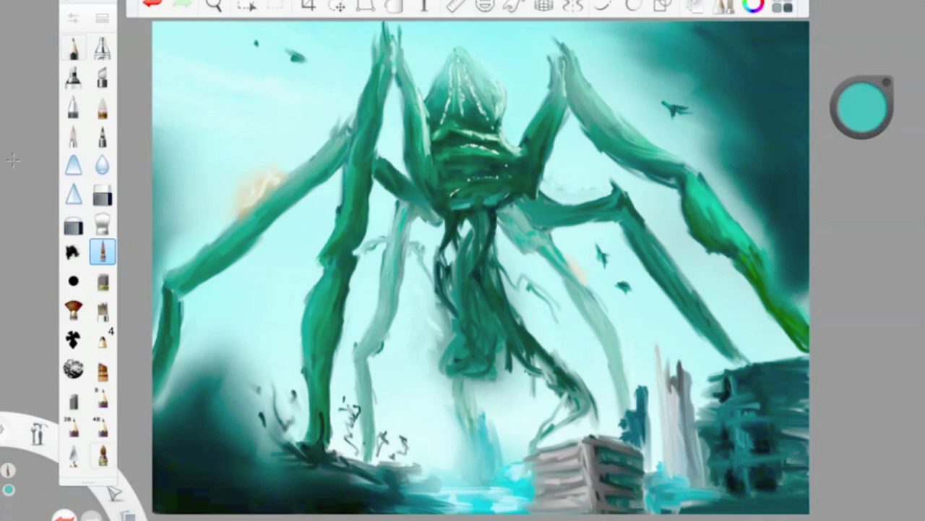
{"action": "left_click", "coordinate": [417, 194], "text": "alt"}
{"action": "left_click", "coordinate": [538, 136], "text": "alt"}
{"action": "left_click", "coordinate": [539, 137], "text": "alt"}
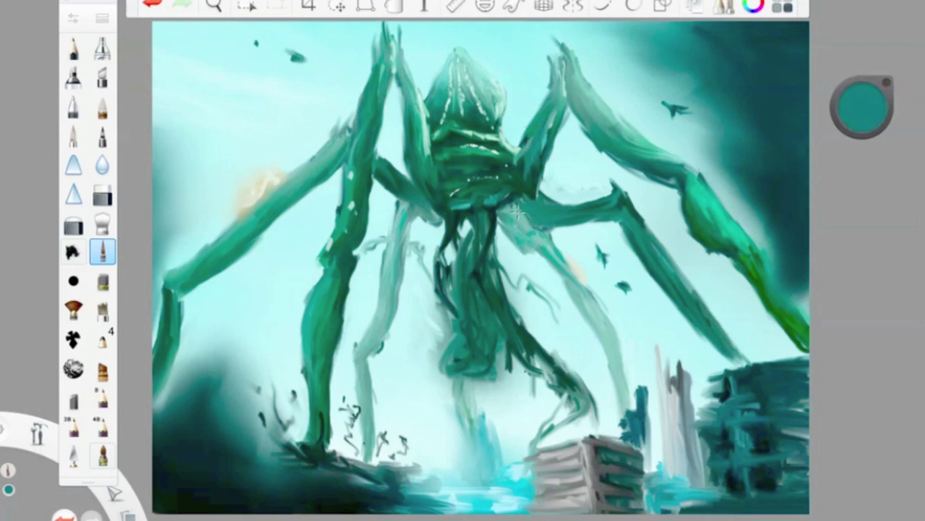
Step: Sign the painting in black pencil above the dark ruined building
{"action": "left_click", "coordinate": [73, 47]}
{"action": "mouse_move", "coordinate": [752, 315]}
{"action": "left_mouse_down"}
{"action": "mouse_move", "coordinate": [758, 352]}
{"action": "mouse_move", "coordinate": [766, 304]}
{"action": "left_mouse_up"}
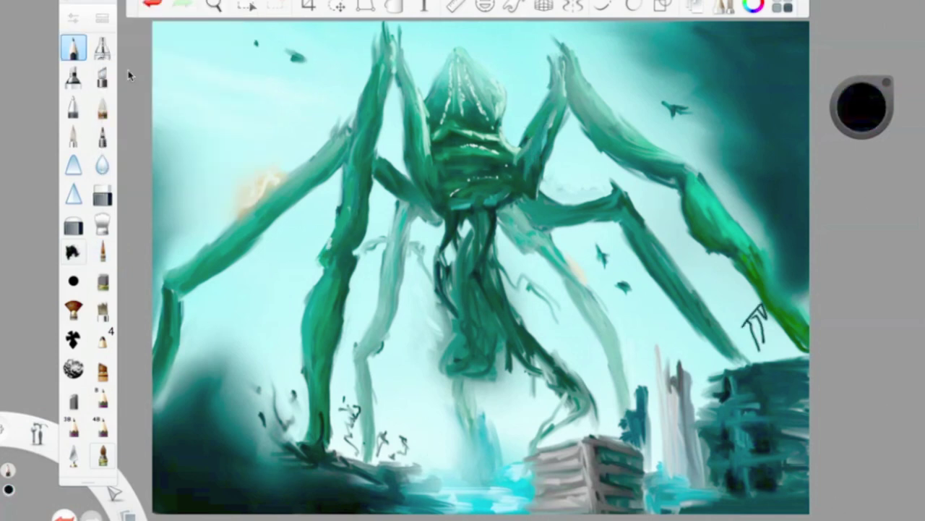
Step: Save the painting under the name SCYLLA
{"action": "key", "text": "super+s"}
{"action": "key", "text": "Right"}
{"action": "key", "text": "alt+BackSpace"}
{"action": "type", "text": "SCYLLA"}
{"action": "left_click", "coordinate": [434, 194]}
{"action": "left_click", "coordinate": [408, 220]}
{"action": "key", "text": "Return"}
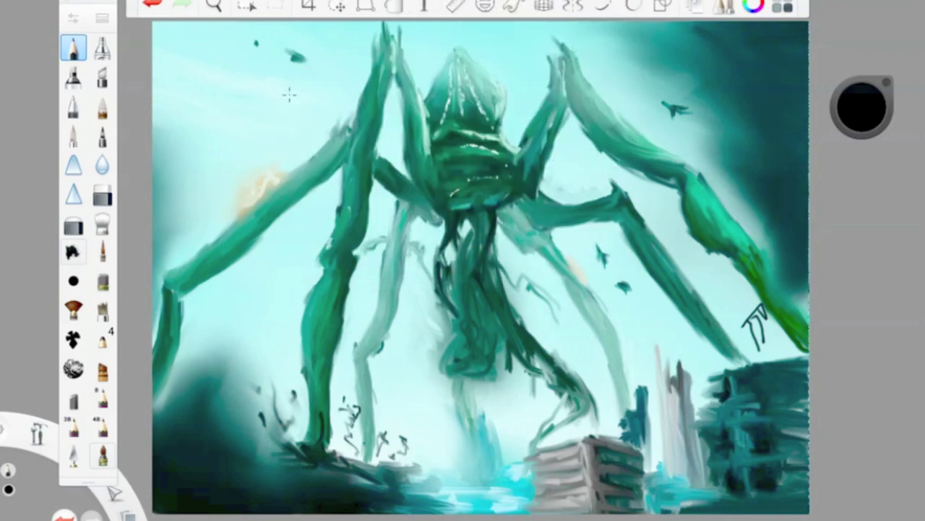